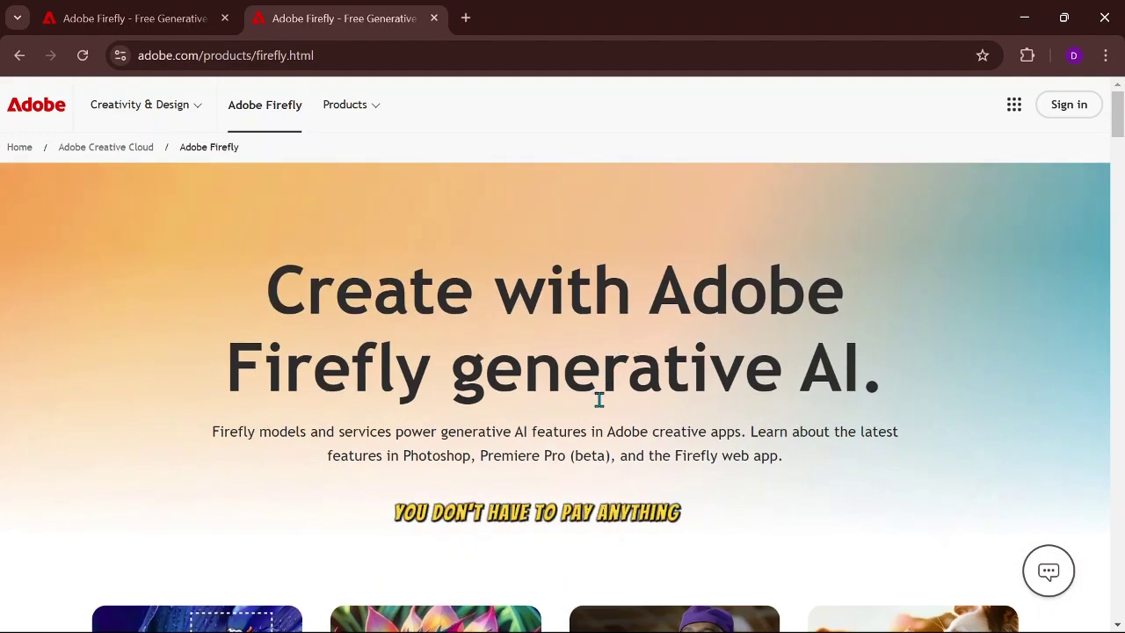
Step: Scroll down and back up through the Adobe Firefly page
{"action": "scroll", "coordinate": [730, 435], "scroll_direction": "down", "scroll_amount": 1}
{"action": "scroll", "coordinate": [729, 435], "scroll_direction": "down", "scroll_amount": 5}
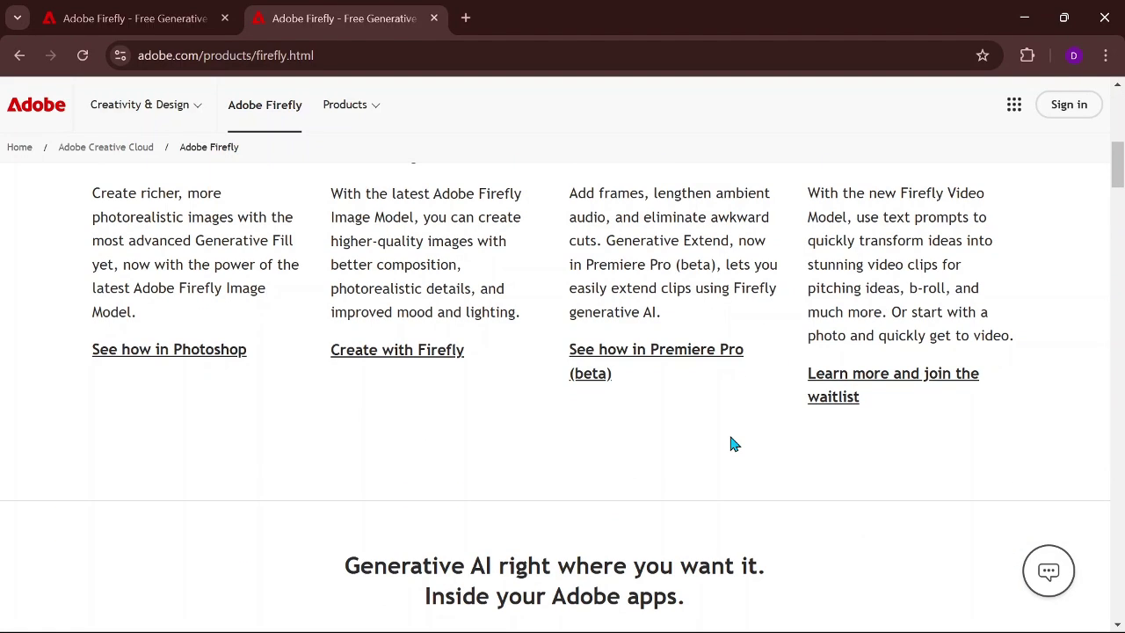
{"action": "scroll", "coordinate": [729, 439], "scroll_direction": "up", "scroll_amount": 5}
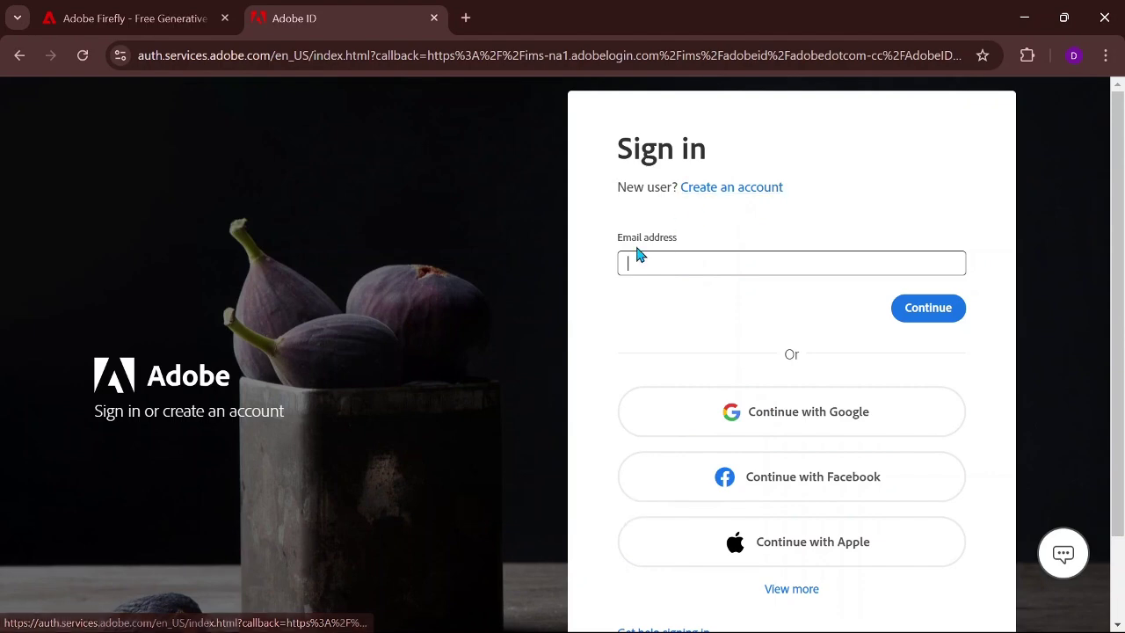
Step: Start a new Adobe account using the saved email address and a browser-generated strong password
{"action": "left_click", "coordinate": [745, 190]}
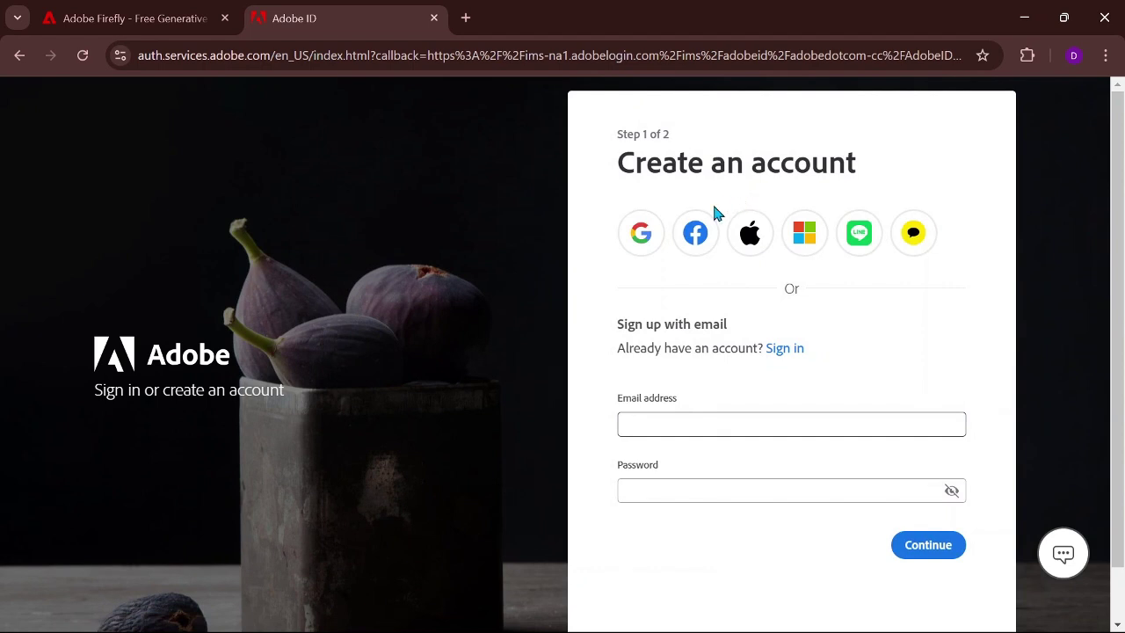
{"action": "left_click", "coordinate": [666, 423]}
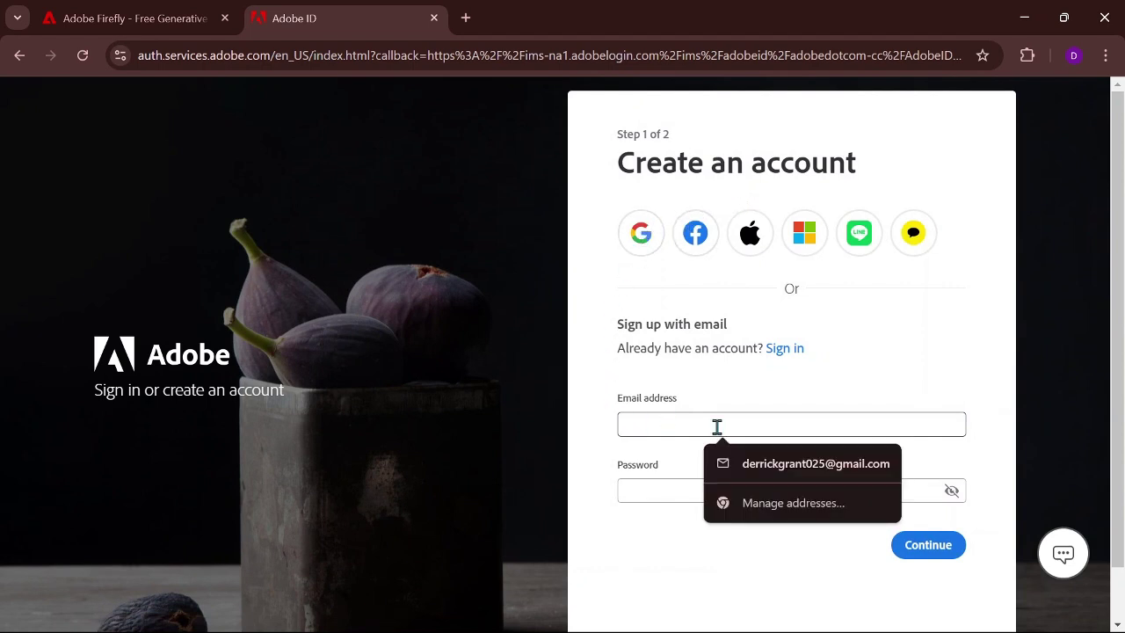
{"action": "left_click", "coordinate": [781, 463]}
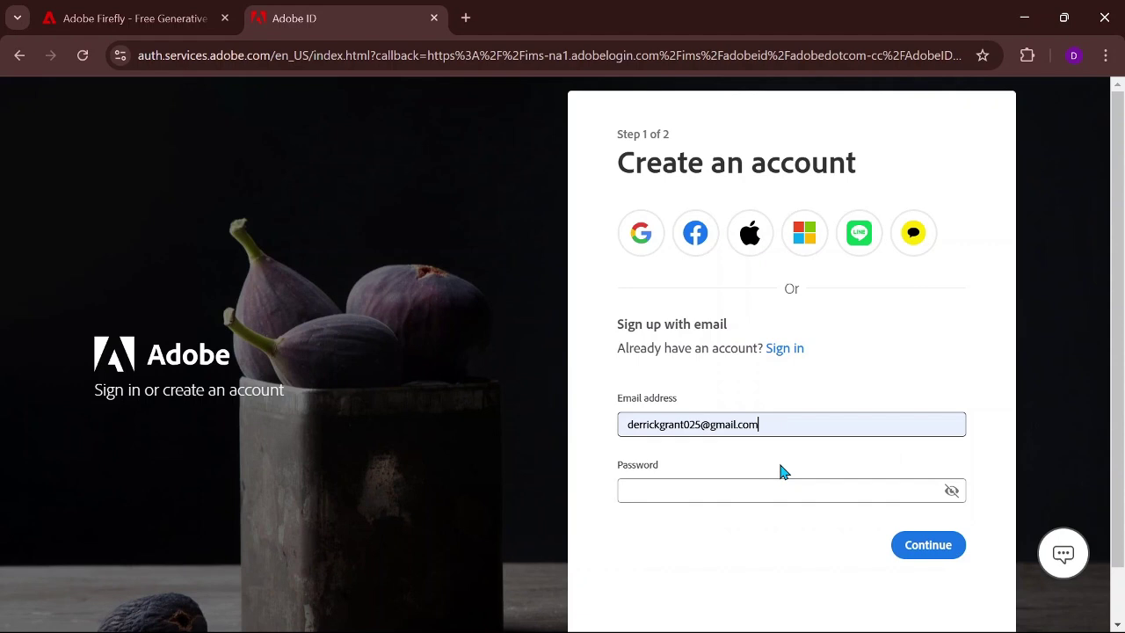
{"action": "left_click", "coordinate": [717, 489]}
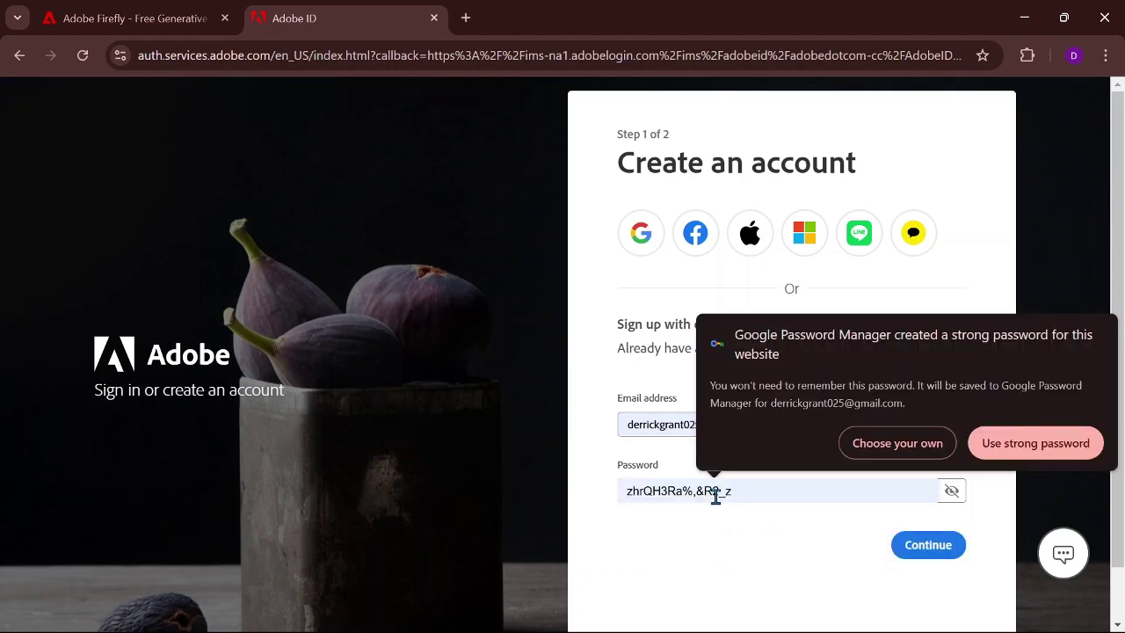
{"action": "left_click", "coordinate": [1026, 446]}
{"action": "scroll", "coordinate": [816, 462], "scroll_direction": "down", "scroll_amount": 2}
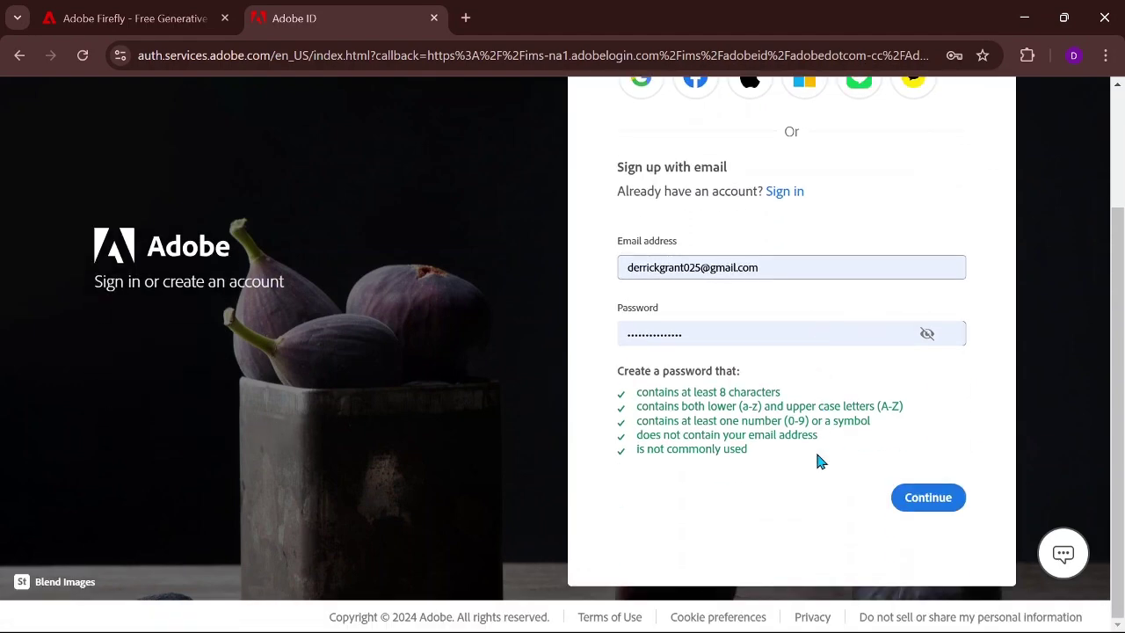
Step: Continue to sign-up step two, decline saving the username, and enter the first and last name
{"action": "left_click", "coordinate": [932, 510]}
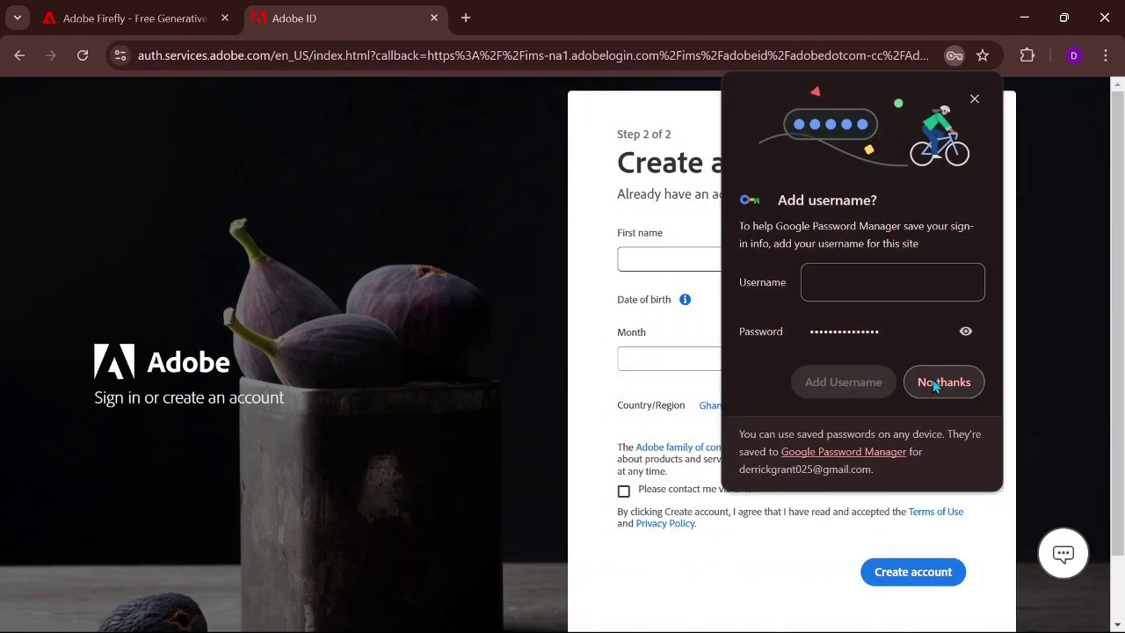
{"action": "left_click", "coordinate": [934, 383]}
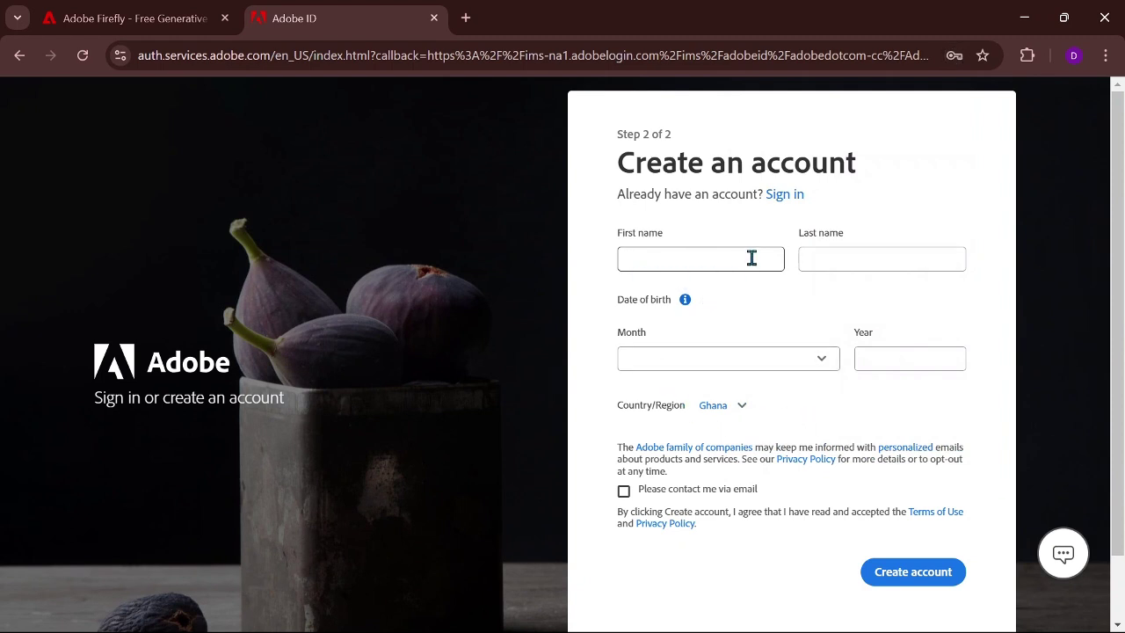
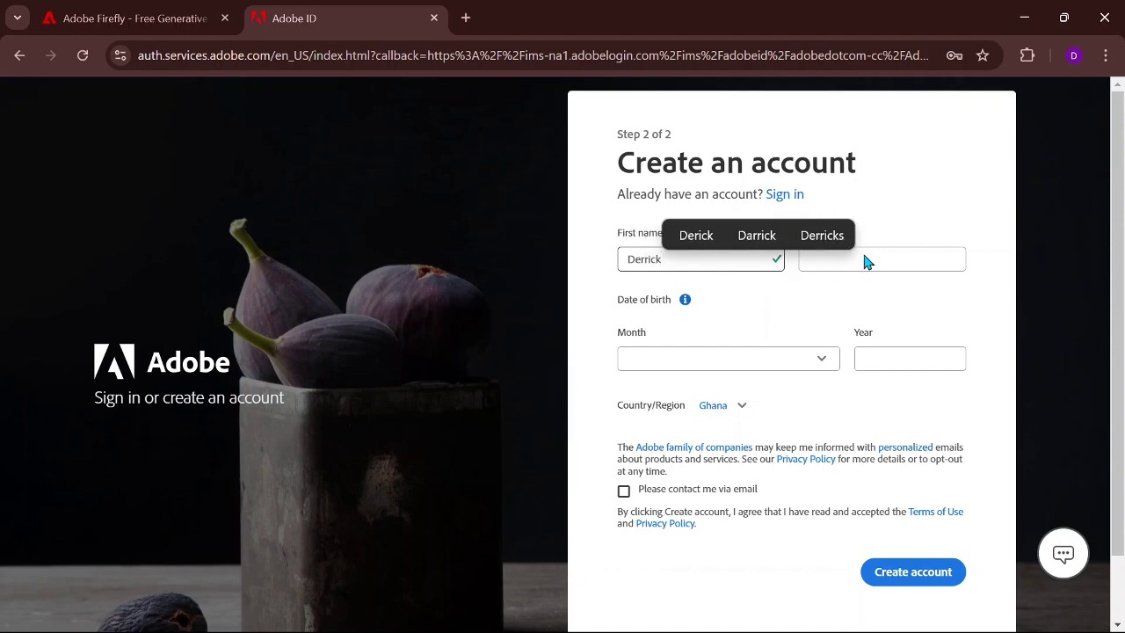
{"action": "left_click", "coordinate": [730, 303]}
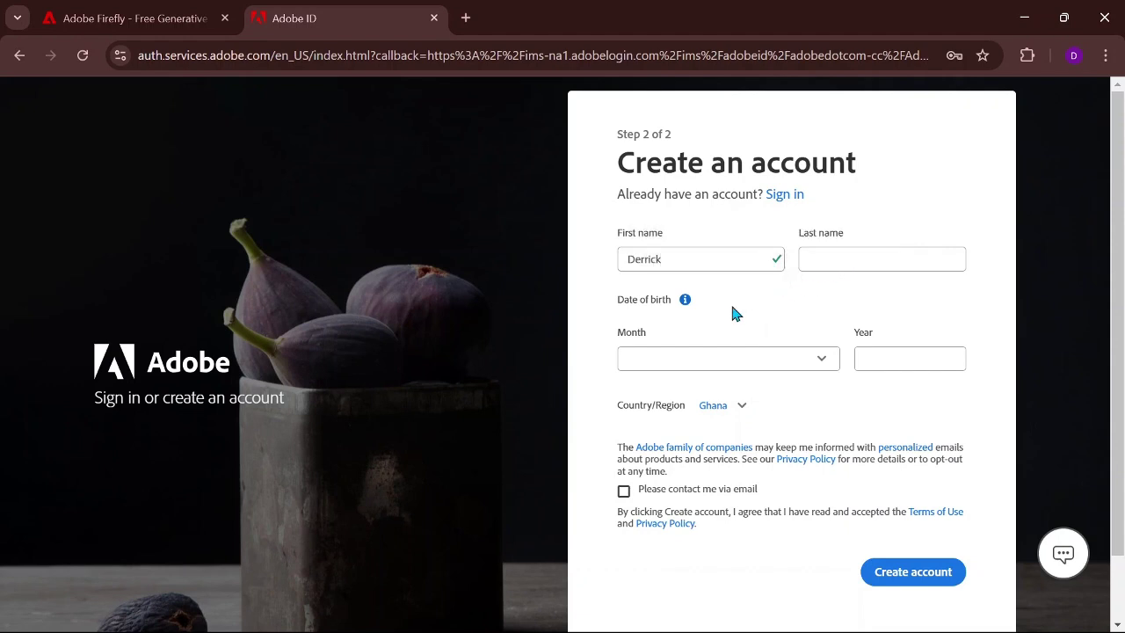
{"action": "left_click", "coordinate": [878, 267]}
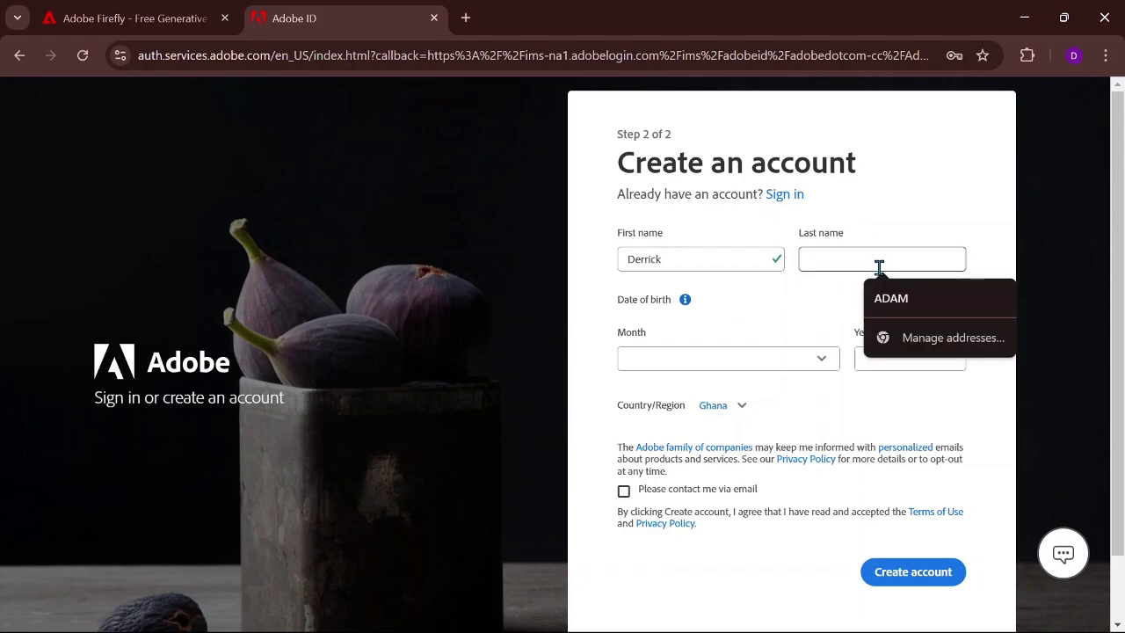
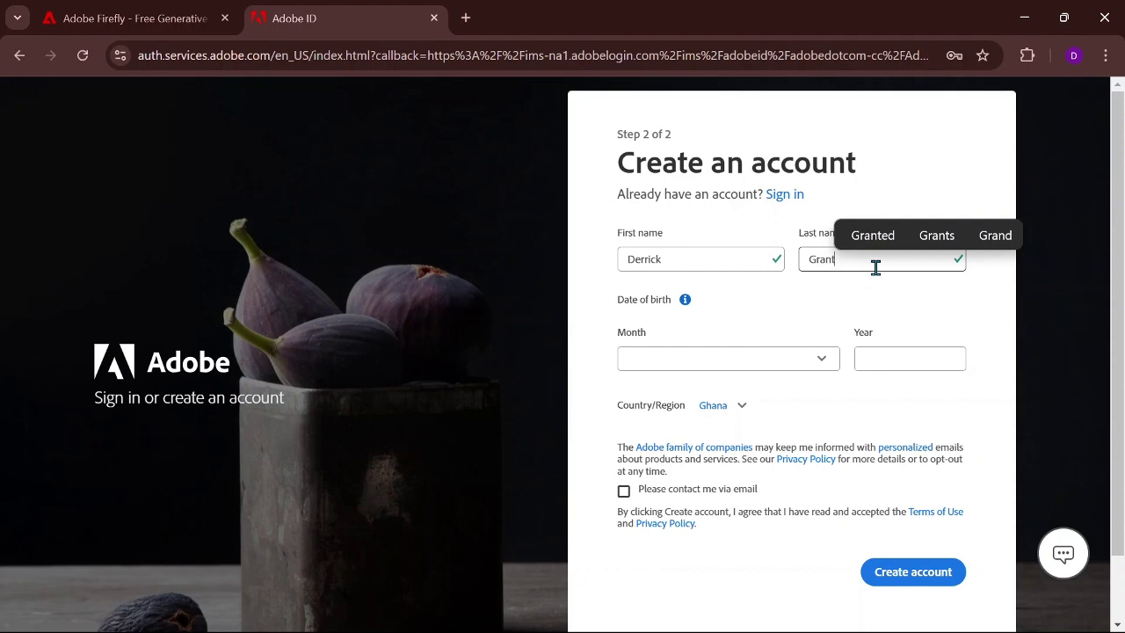
Step: Set the birth date to February 1999 and submit the account creation
{"action": "left_click", "coordinate": [819, 370]}
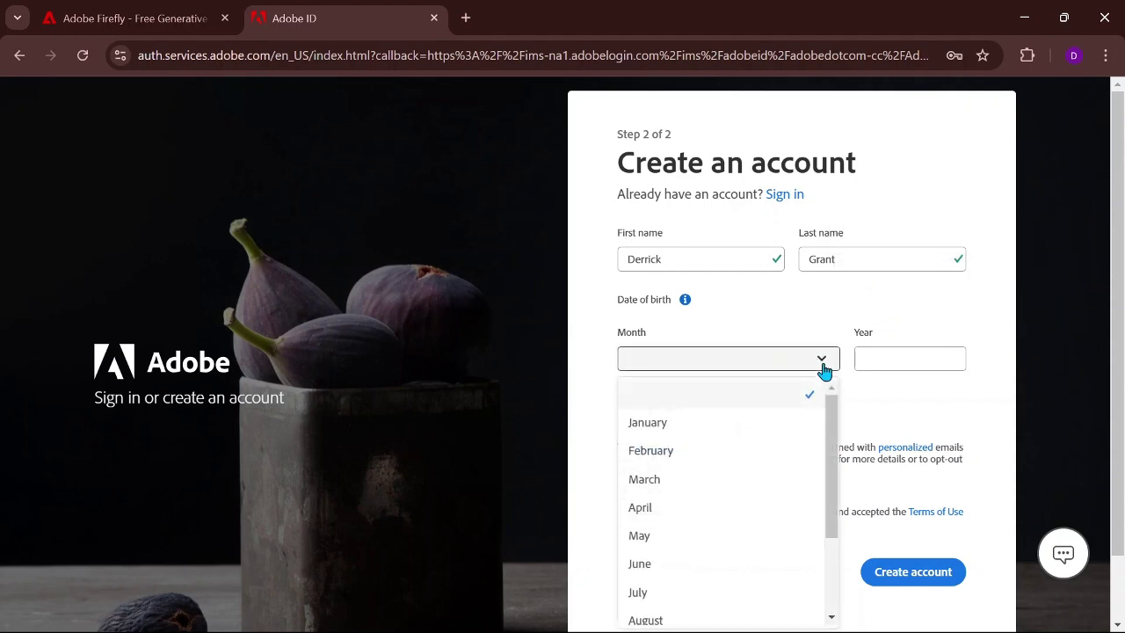
{"action": "left_click", "coordinate": [670, 452]}
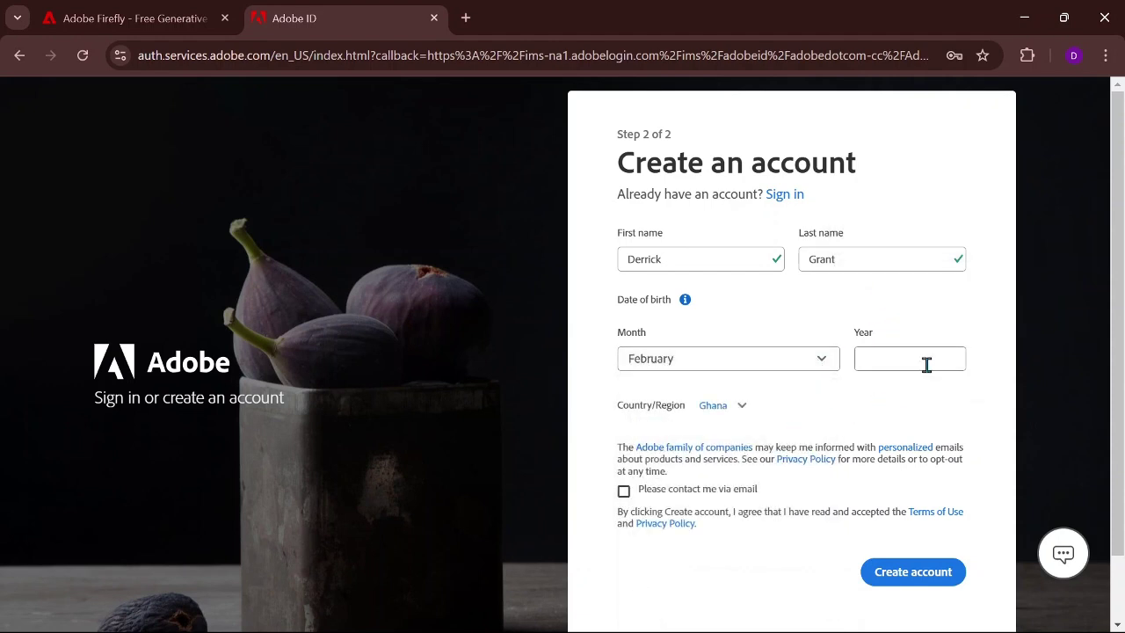
{"action": "left_click", "coordinate": [928, 364]}
{"action": "type", "text": "02"}
{"action": "scroll", "coordinate": [883, 268], "scroll_direction": "down", "scroll_amount": 1}
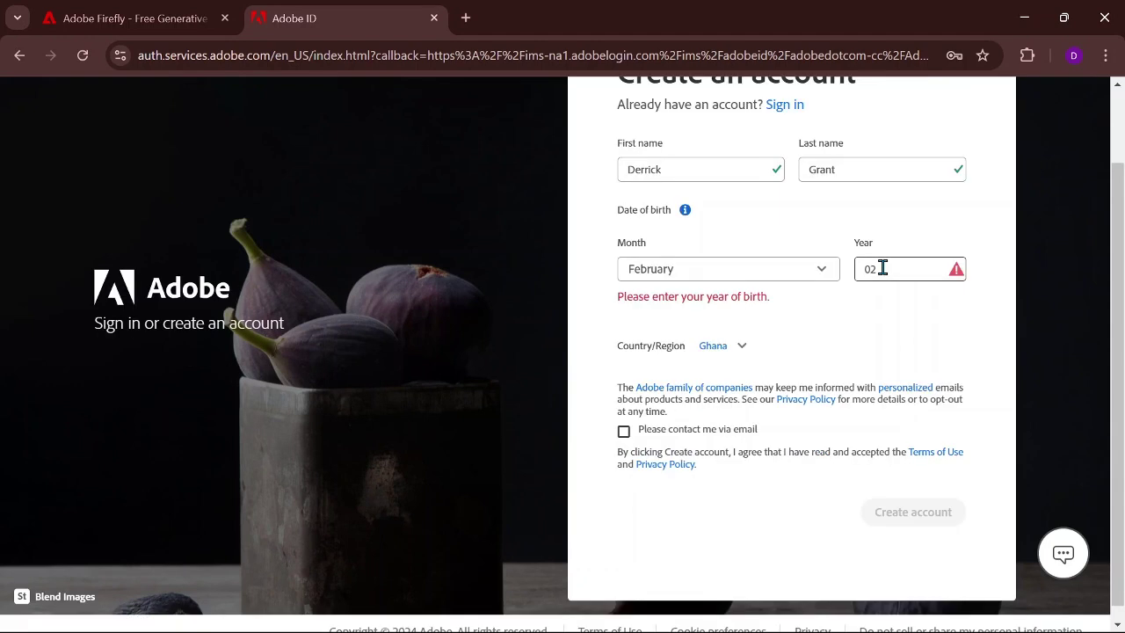
{"action": "type", "text": "1999"}
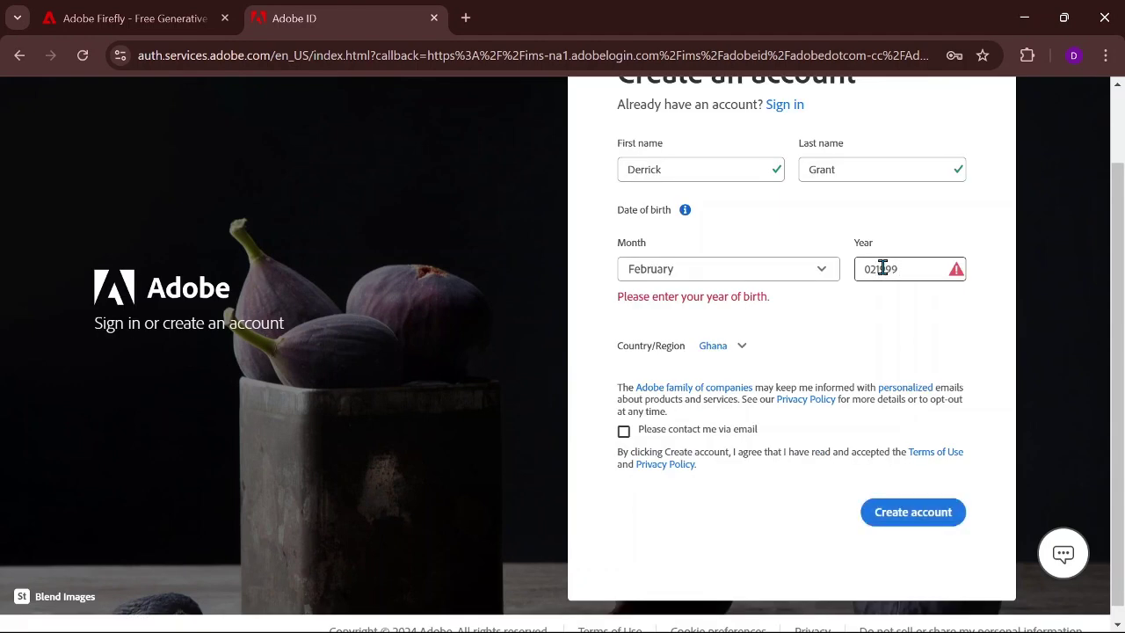
{"action": "double_click", "coordinate": [883, 267]}
{"action": "type", "text": "1999"}
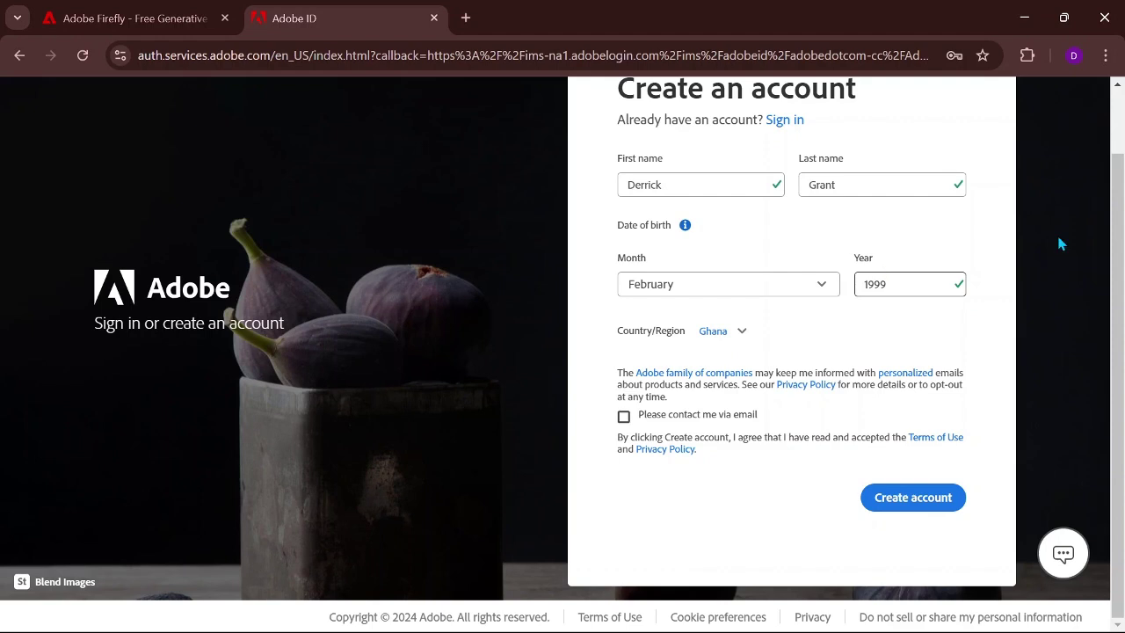
{"action": "left_click", "coordinate": [907, 498]}
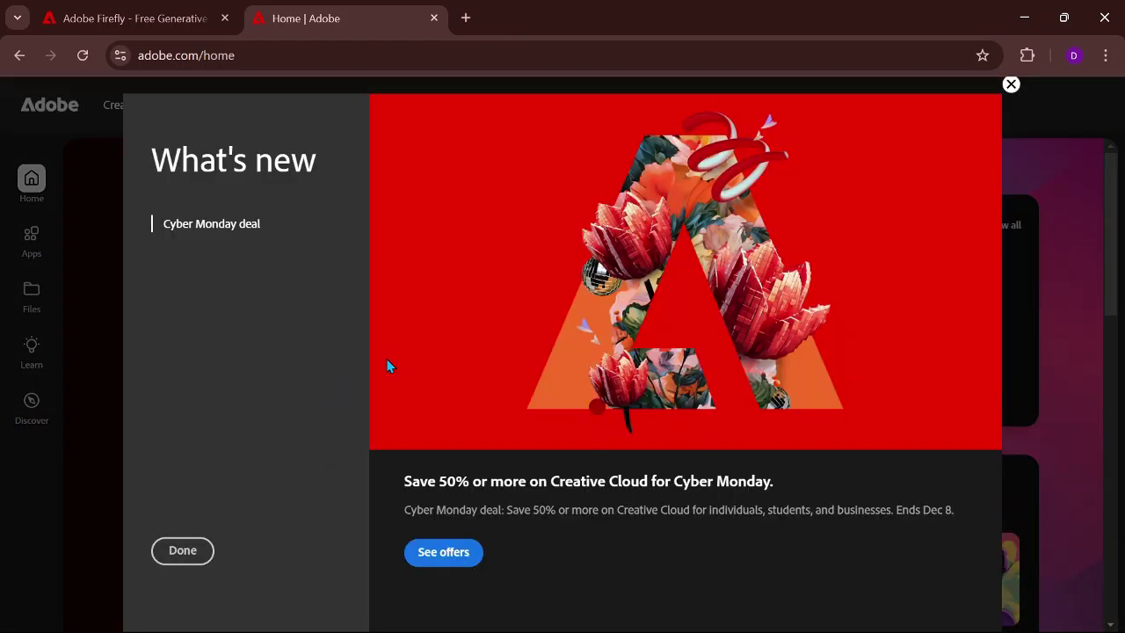
Step: Dismiss the What's new announcement on the Creative Cloud home page
{"action": "left_click", "coordinate": [1010, 84]}
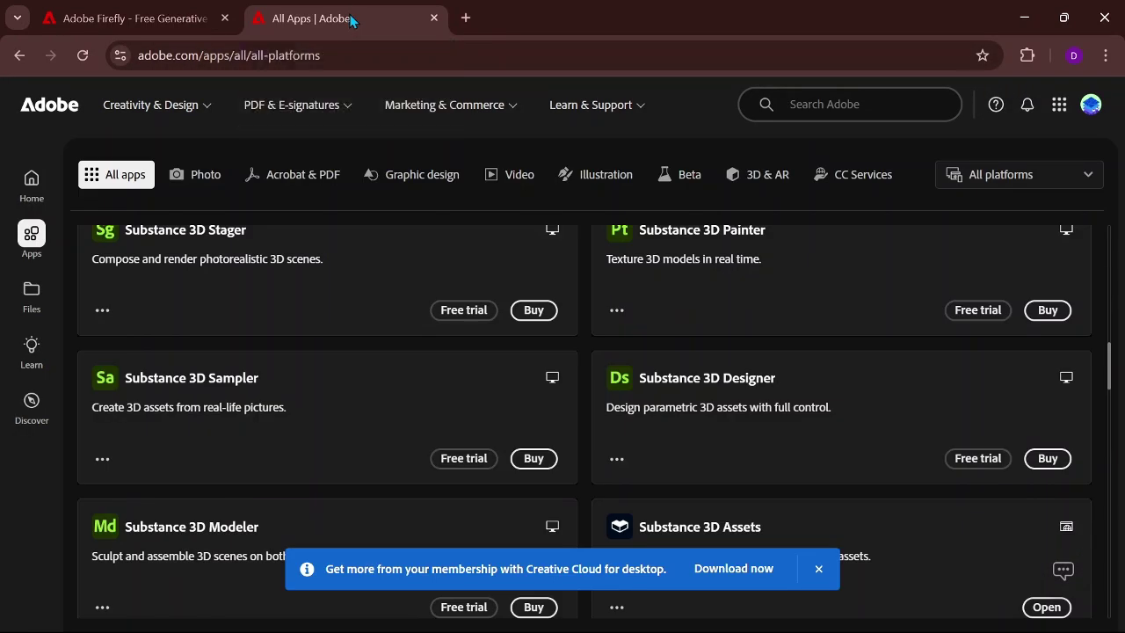
{"action": "scroll", "coordinate": [627, 281], "scroll_direction": "down", "scroll_amount": 1}
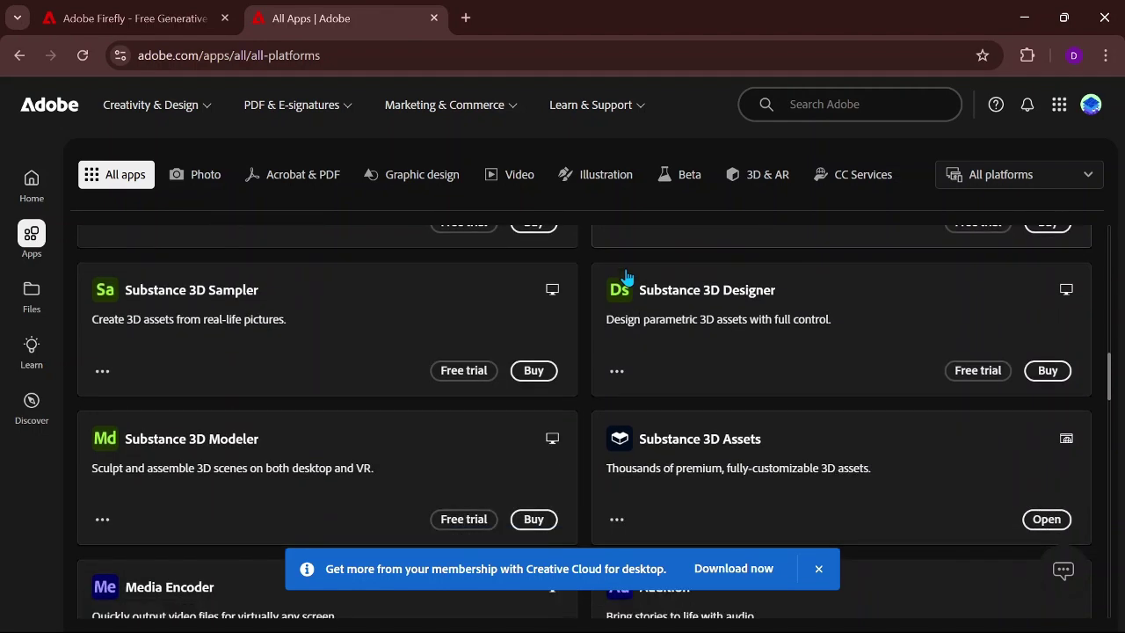
{"action": "scroll", "coordinate": [627, 278], "scroll_direction": "up", "scroll_amount": 10}
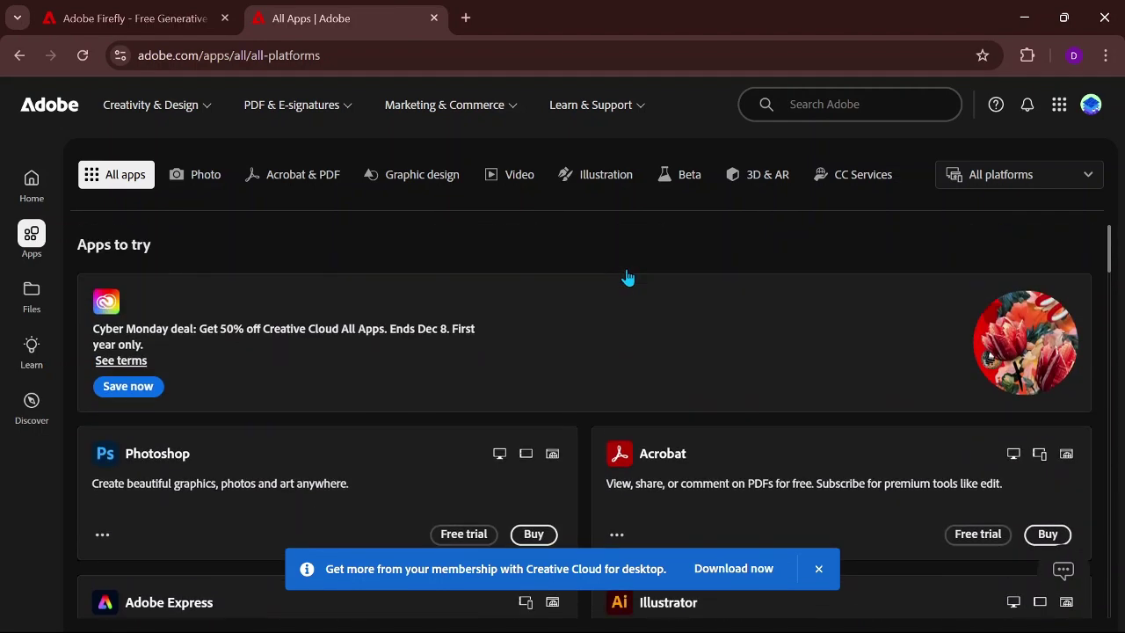
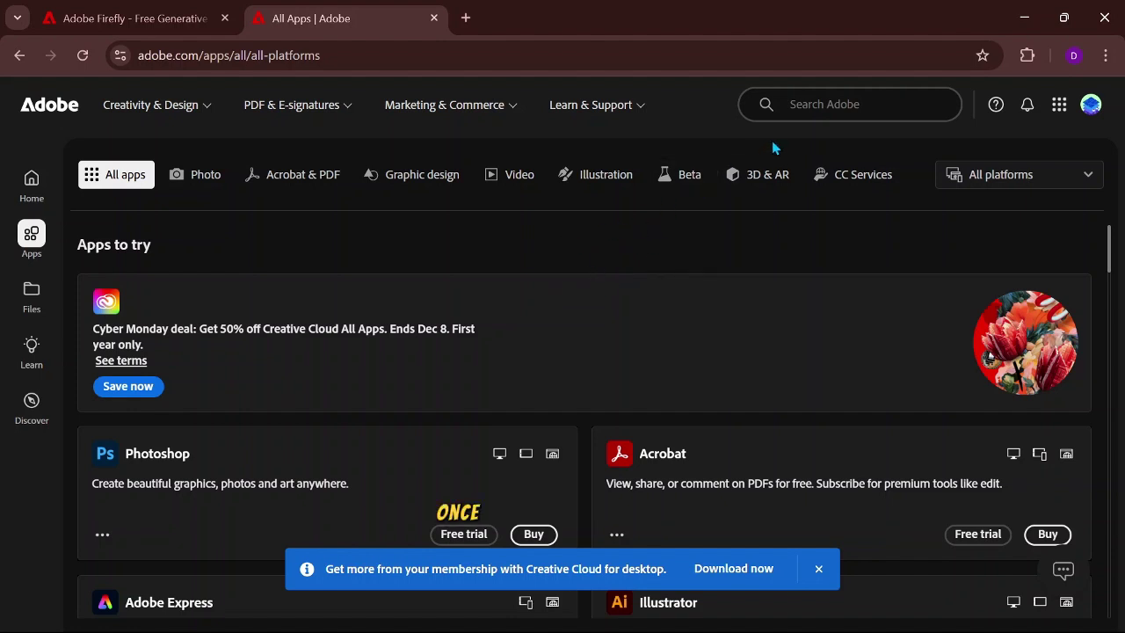
Step: Search Adobe.com for 'fire' and open Adobe Firefly in a new tab
{"action": "left_click", "coordinate": [818, 103]}
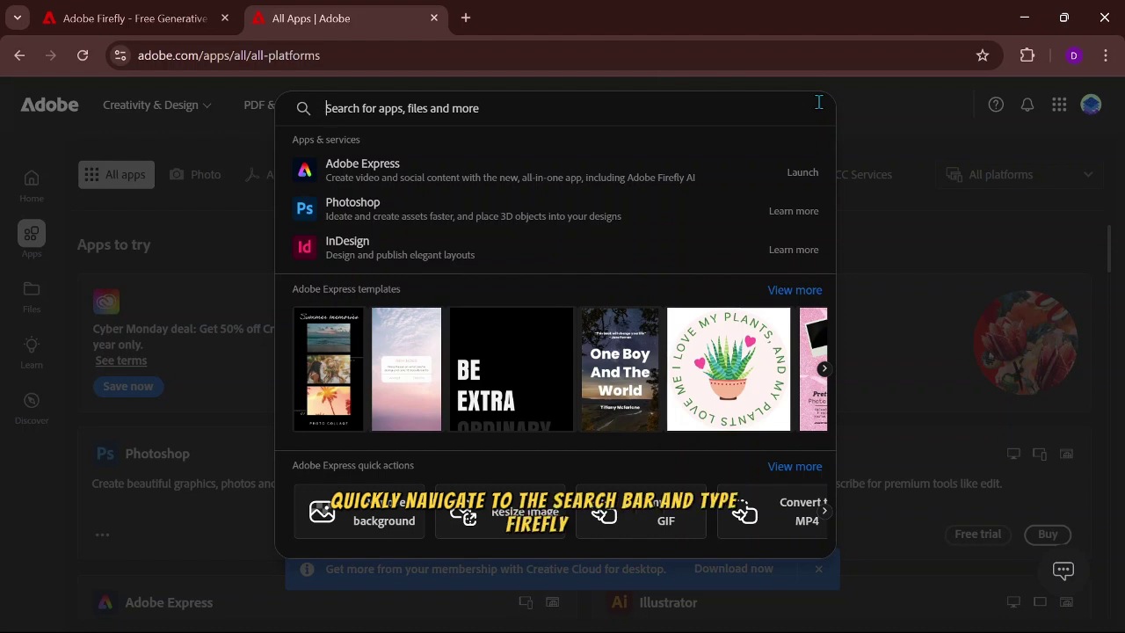
{"action": "type", "text": "fire"}
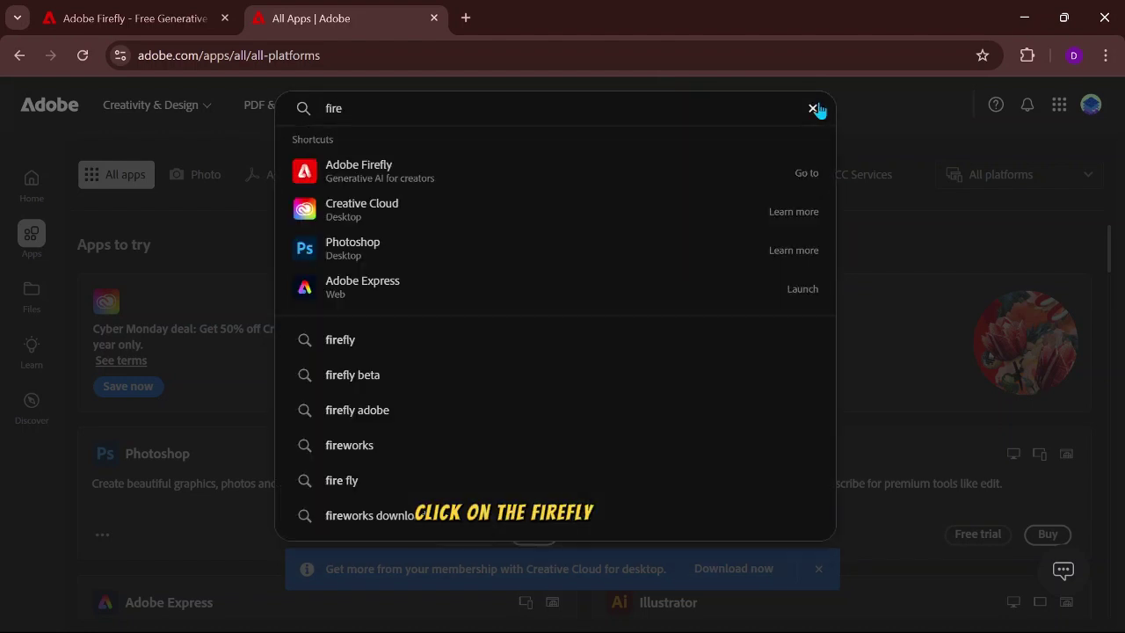
{"action": "left_click", "coordinate": [456, 176]}
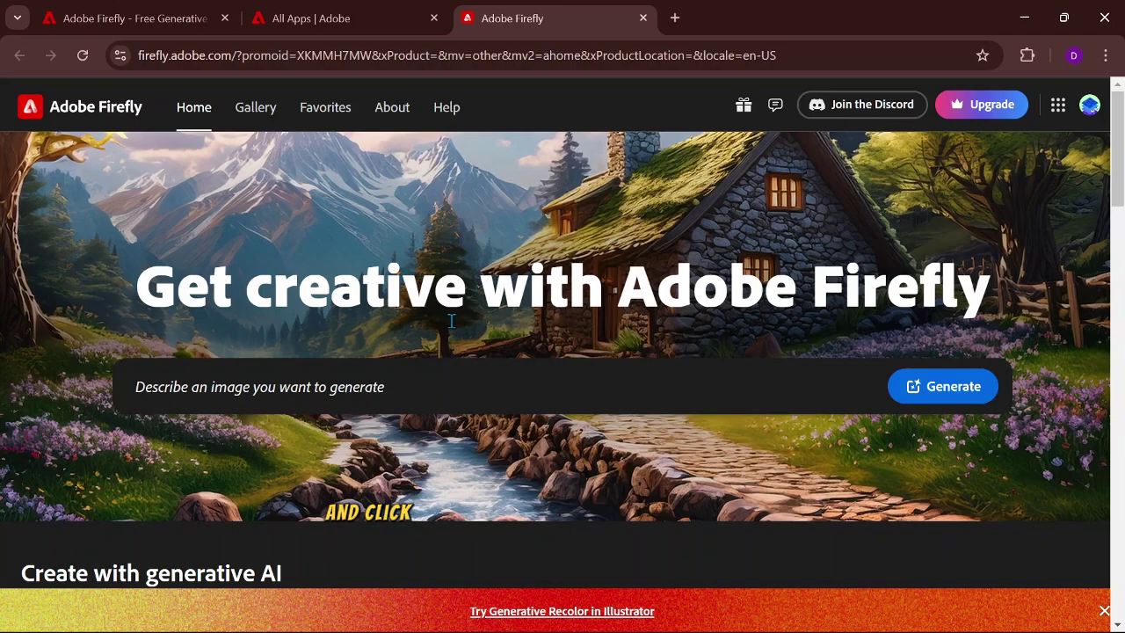
Step: Open the Generative fill tool from the Firefly home page
{"action": "scroll", "coordinate": [519, 279], "scroll_direction": "down", "scroll_amount": 3}
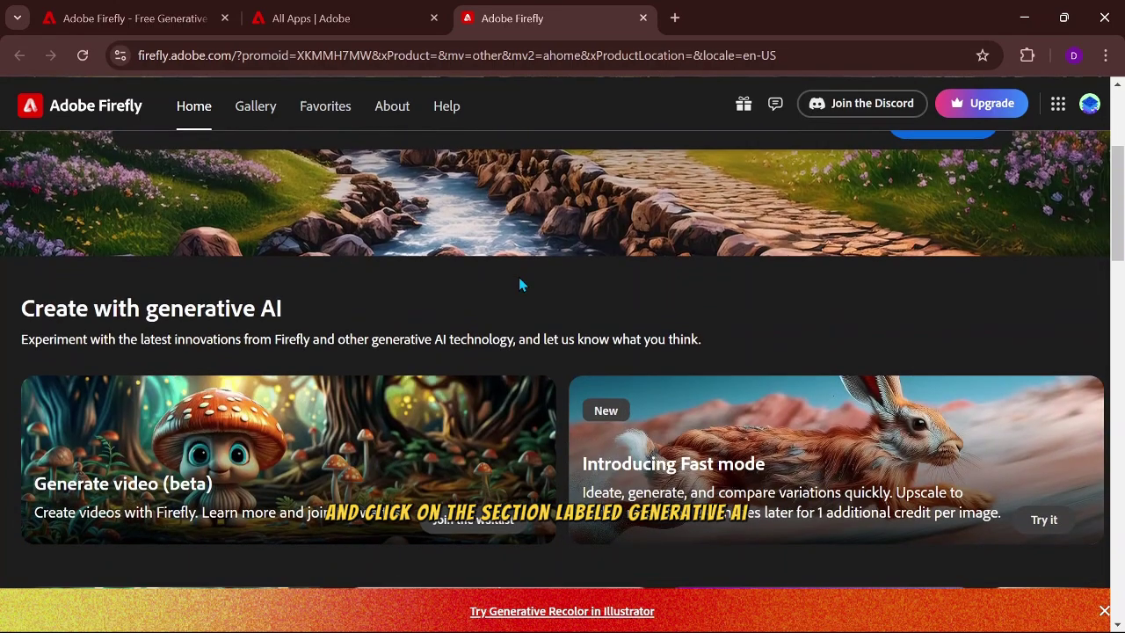
{"action": "scroll", "coordinate": [519, 284], "scroll_direction": "down", "scroll_amount": 6}
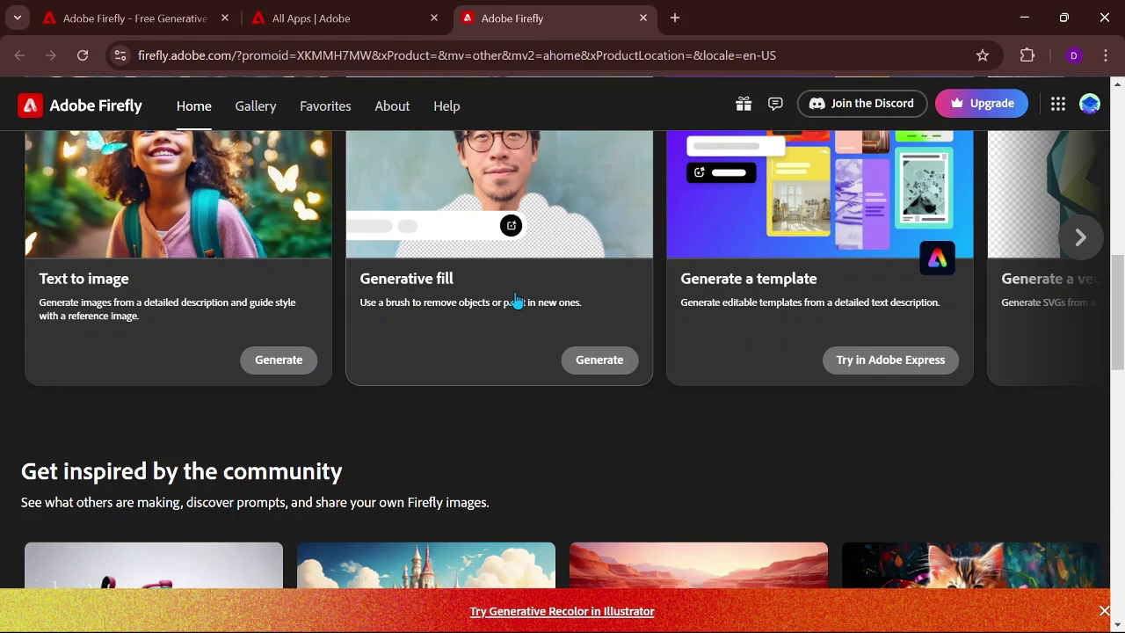
{"action": "left_click", "coordinate": [598, 375]}
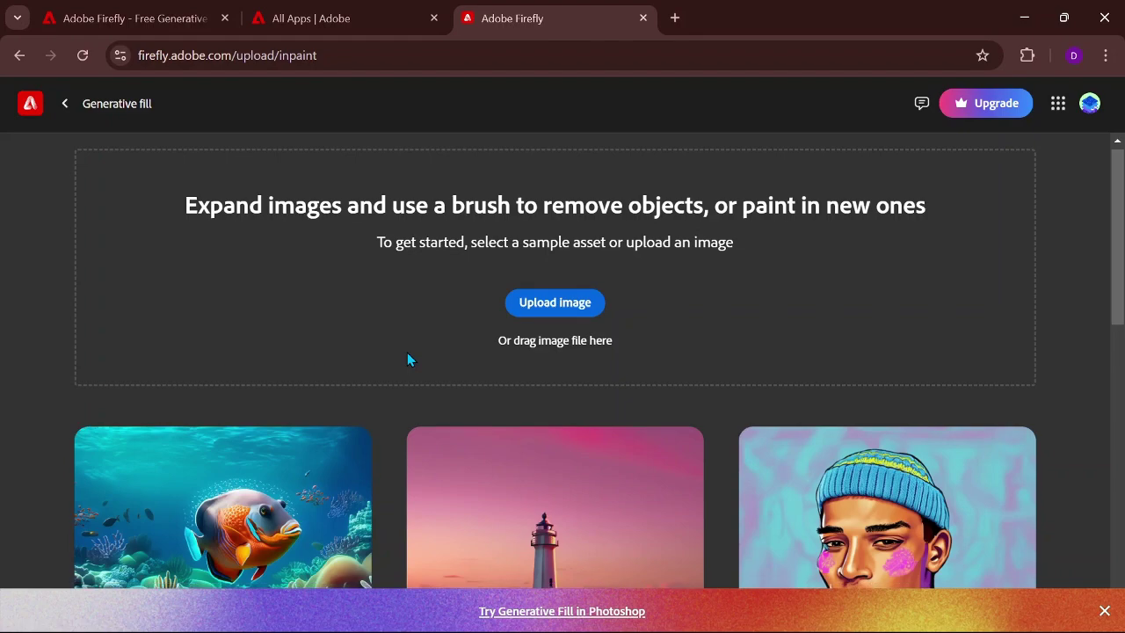
{"action": "scroll", "coordinate": [408, 356], "scroll_direction": "down", "scroll_amount": 1}
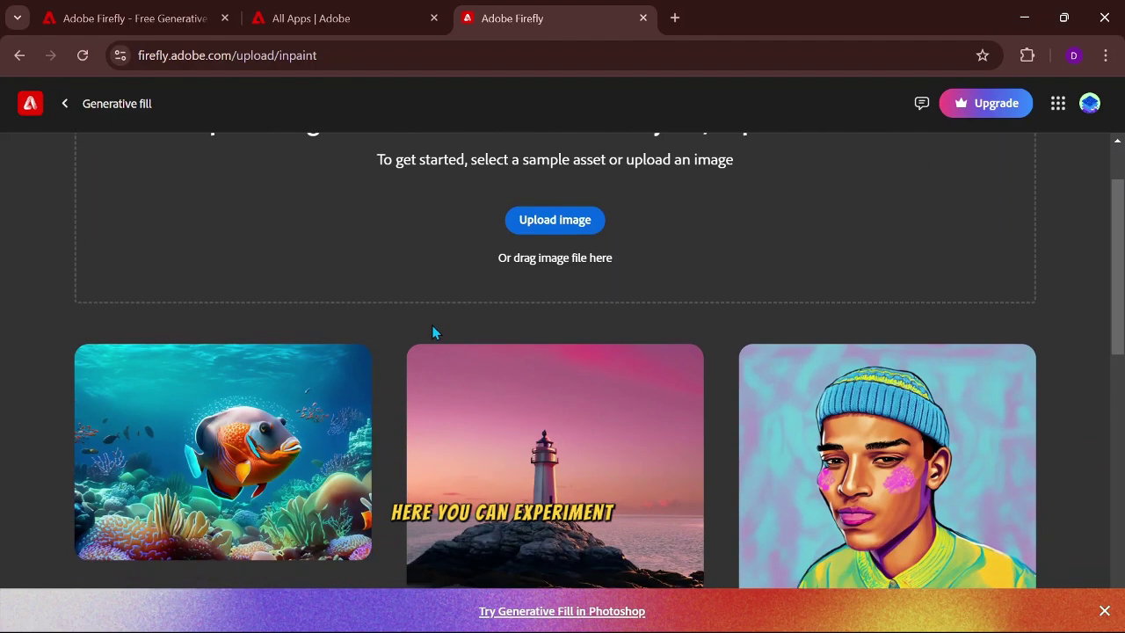
{"action": "scroll", "coordinate": [440, 327], "scroll_direction": "down", "scroll_amount": 4}
{"action": "scroll", "coordinate": [442, 330], "scroll_direction": "up", "scroll_amount": 1}
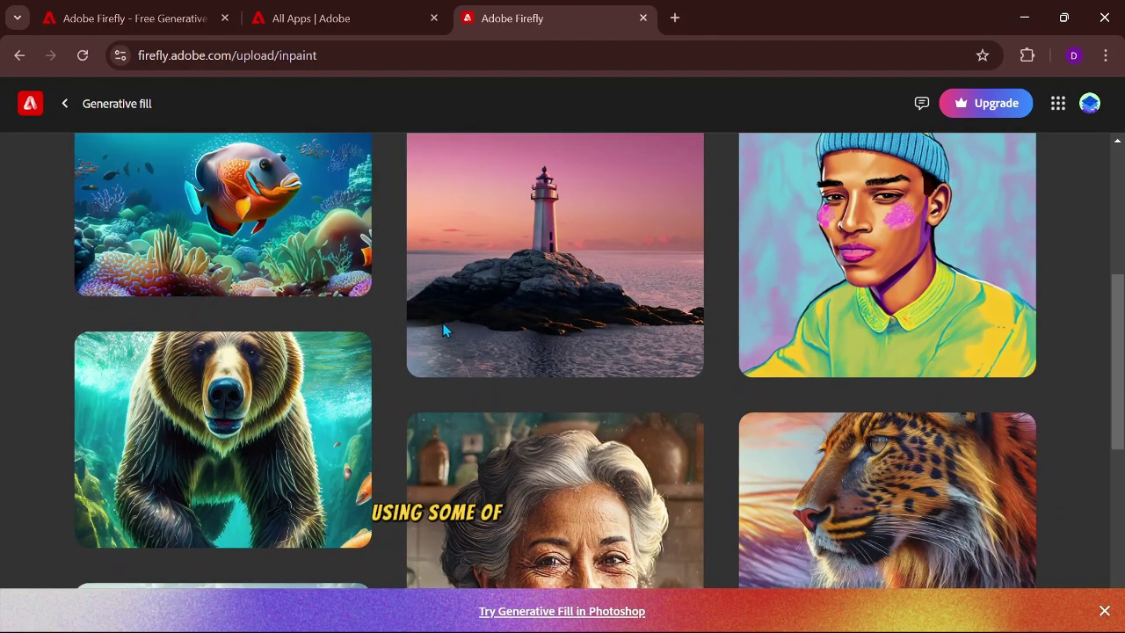
{"action": "scroll", "coordinate": [441, 330], "scroll_direction": "down", "scroll_amount": 5}
{"action": "scroll", "coordinate": [444, 332], "scroll_direction": "up", "scroll_amount": 1}
{"action": "scroll", "coordinate": [445, 332], "scroll_direction": "up", "scroll_amount": 10}
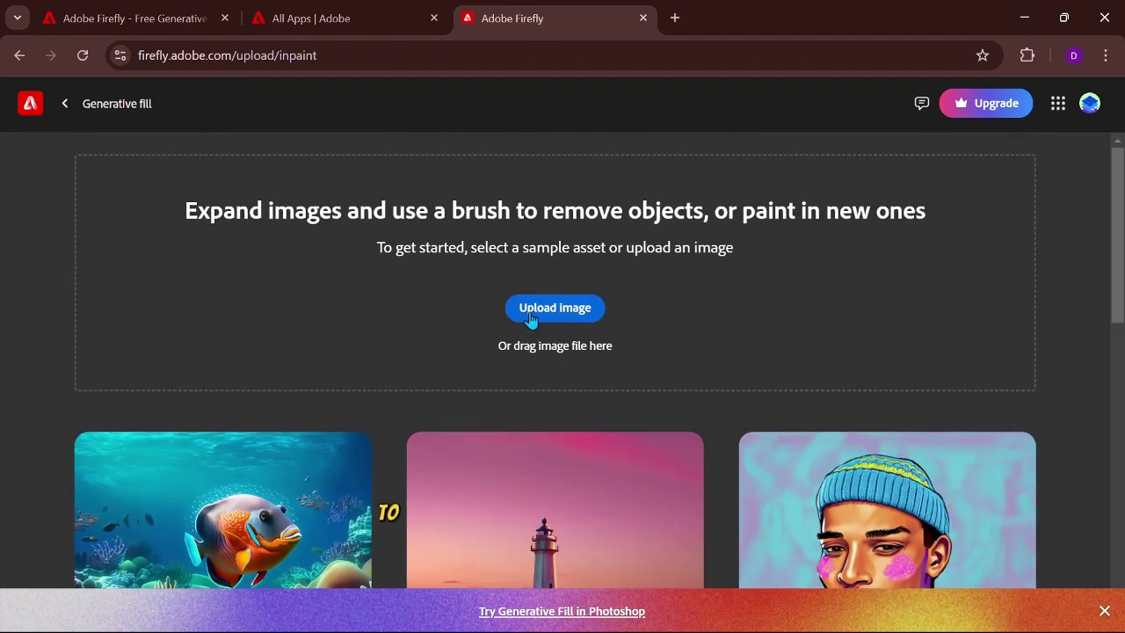
Step: Upload the photo of the woman in orange from the Desktop's Test folder
{"action": "left_click", "coordinate": [567, 320]}
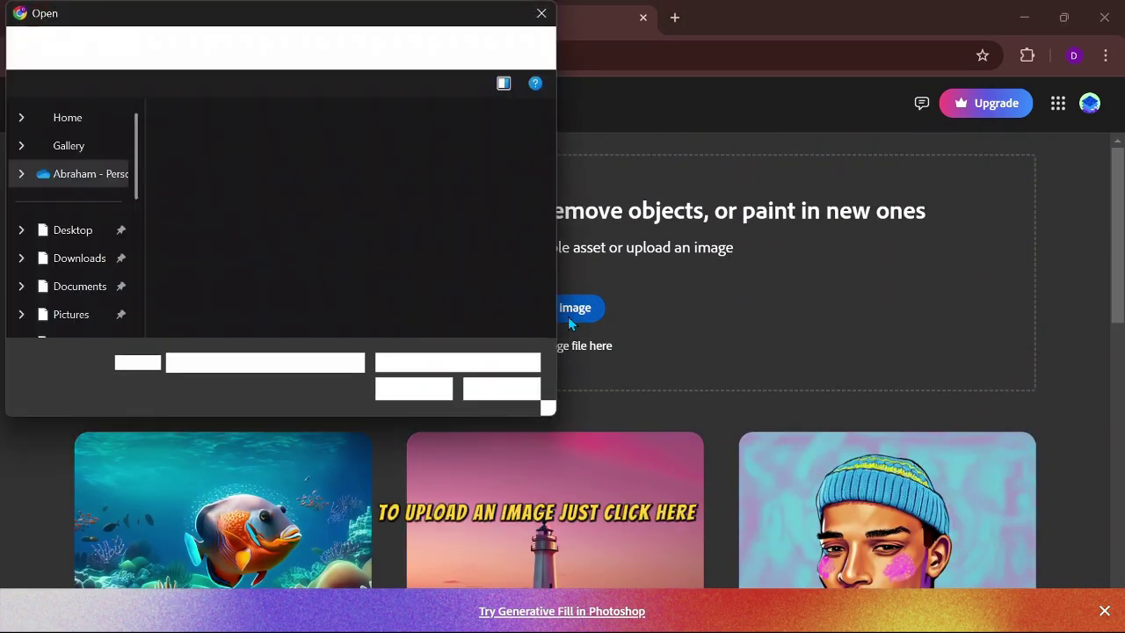
{"action": "left_click", "coordinate": [62, 234]}
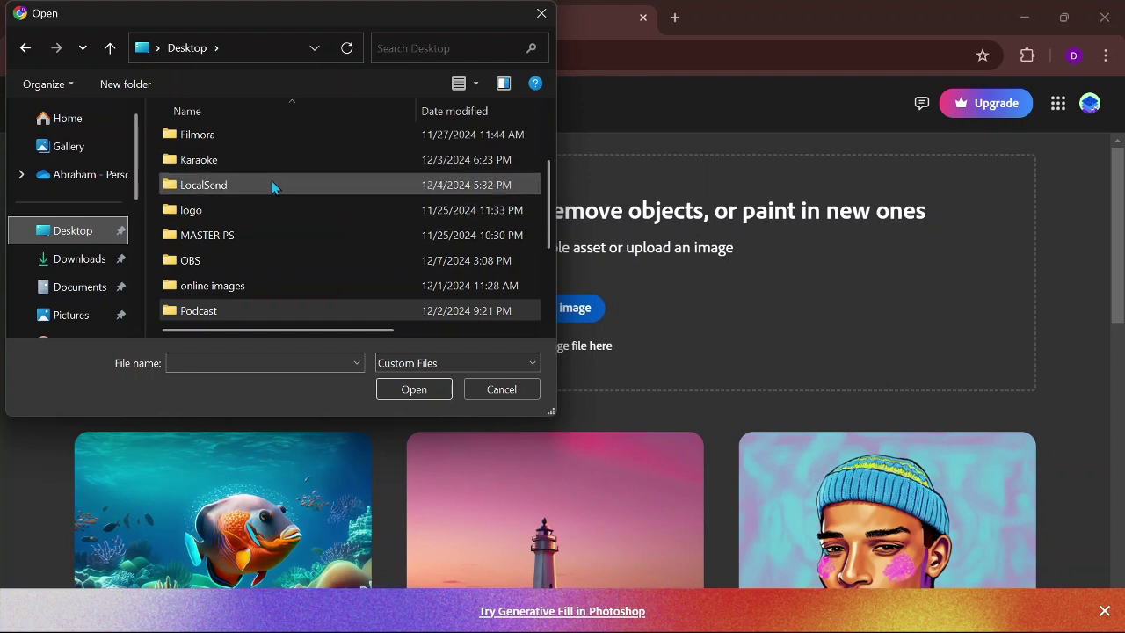
{"action": "scroll", "coordinate": [272, 180], "scroll_direction": "down", "scroll_amount": 2}
{"action": "double_click", "coordinate": [231, 235]}
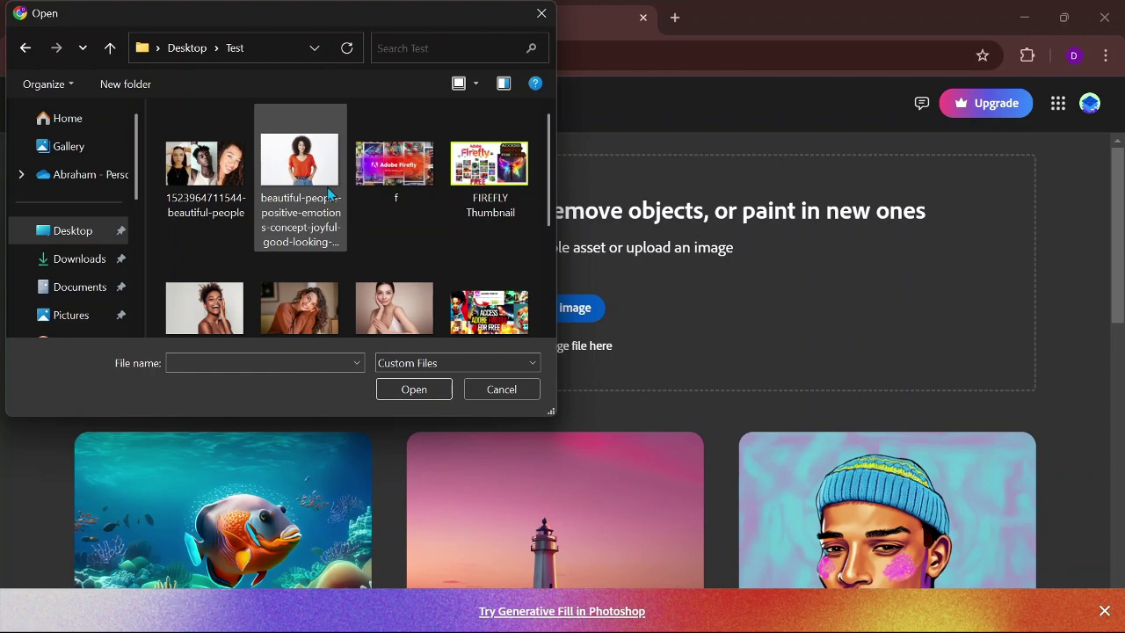
{"action": "scroll", "coordinate": [351, 198], "scroll_direction": "down", "scroll_amount": 2}
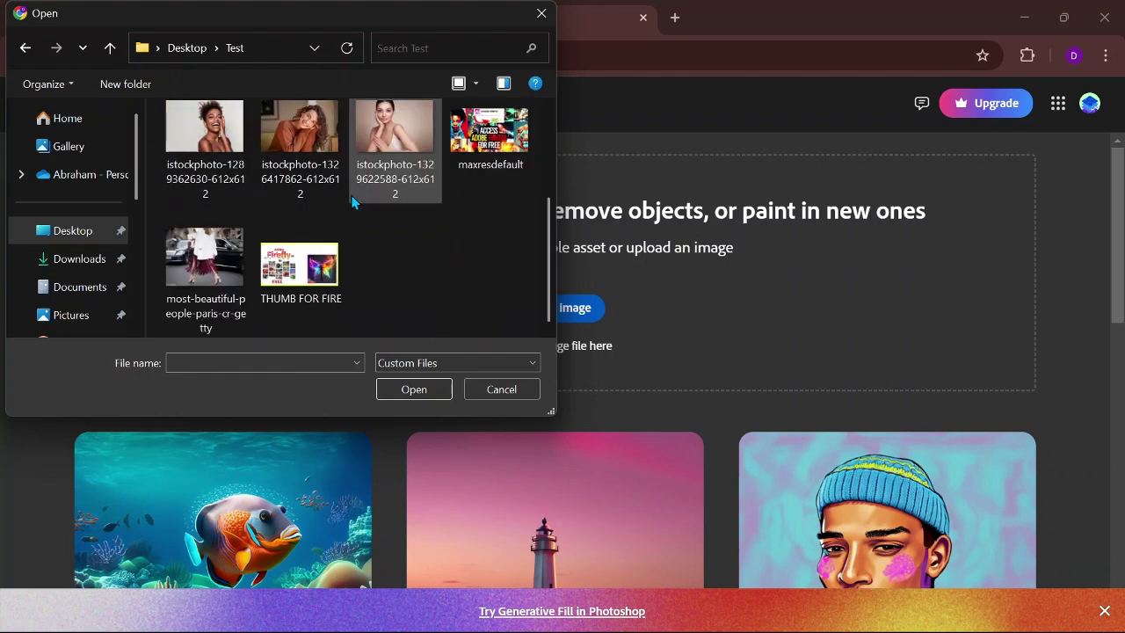
{"action": "scroll", "coordinate": [369, 176], "scroll_direction": "up", "scroll_amount": 3}
{"action": "left_click", "coordinate": [319, 188]}
{"action": "double_click", "coordinate": [319, 187]}
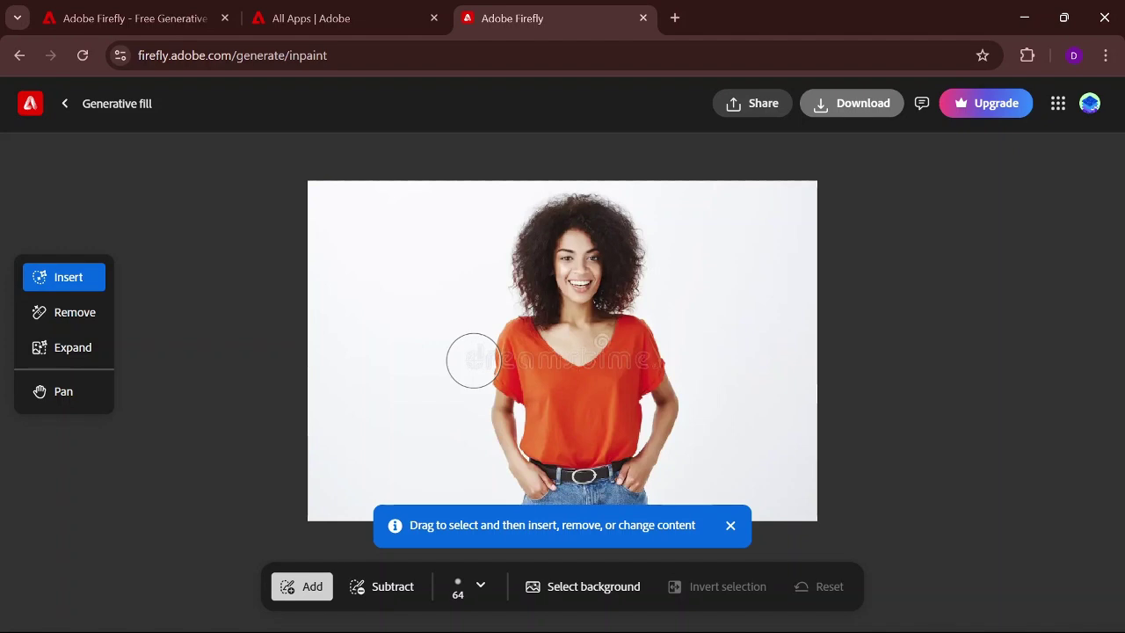
Step: Brush over the shirt watermark, generate with the prompt 'remove watermark', and keep the clean fill
{"action": "left_click_drag", "start_coordinate": [473, 361], "coordinate": [665, 365]}
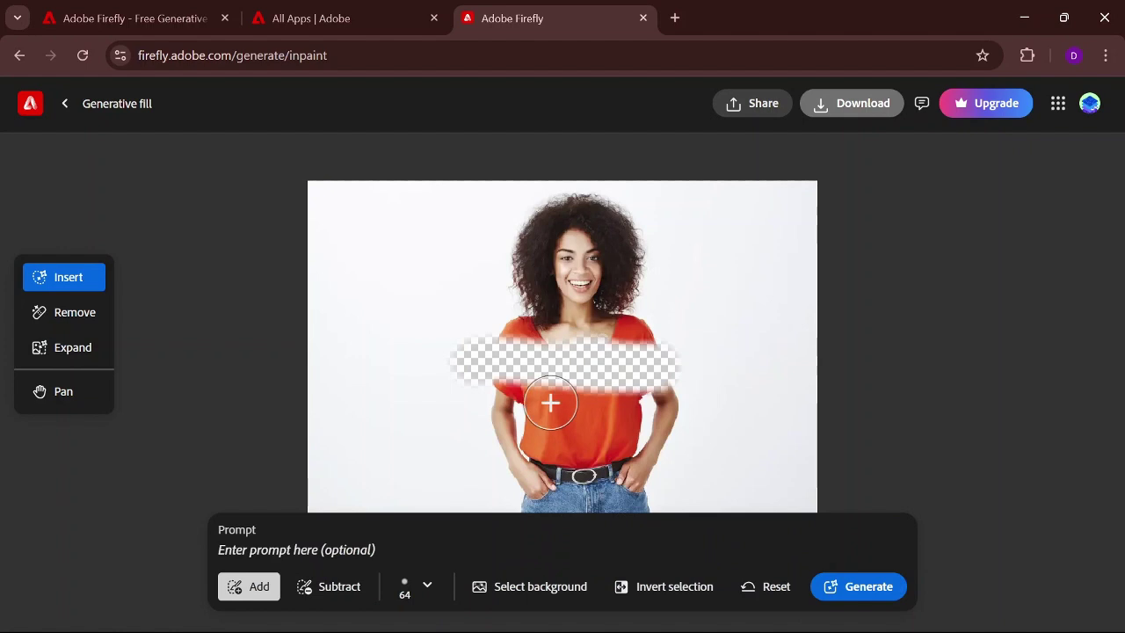
{"action": "left_click", "coordinate": [322, 550]}
{"action": "type", "text": "remov"}
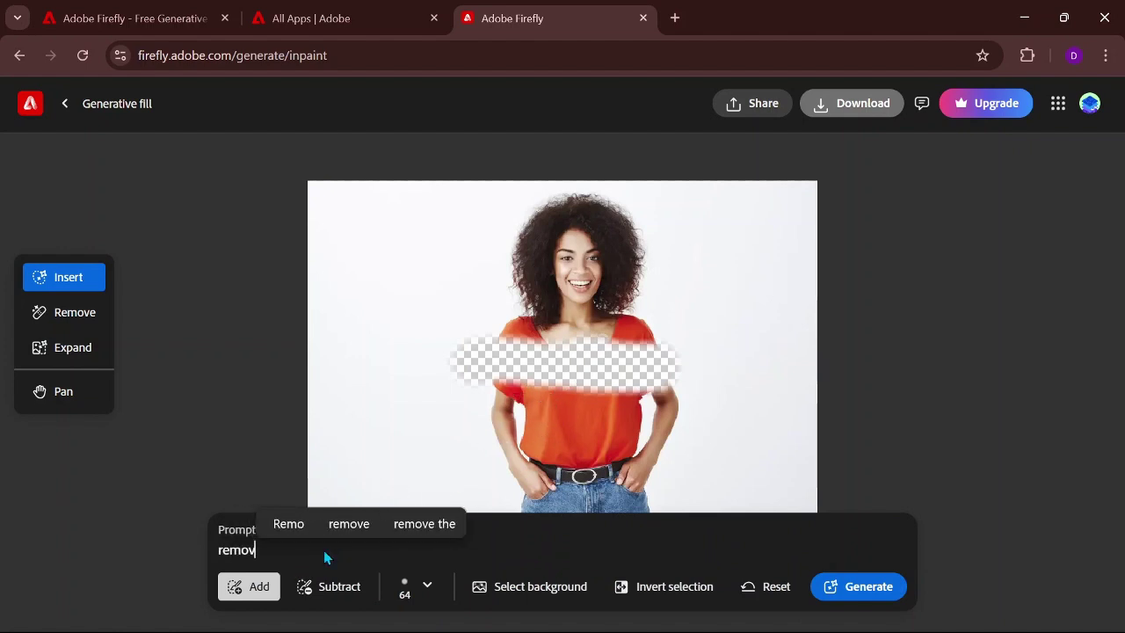
{"action": "type", "text": "e w"}
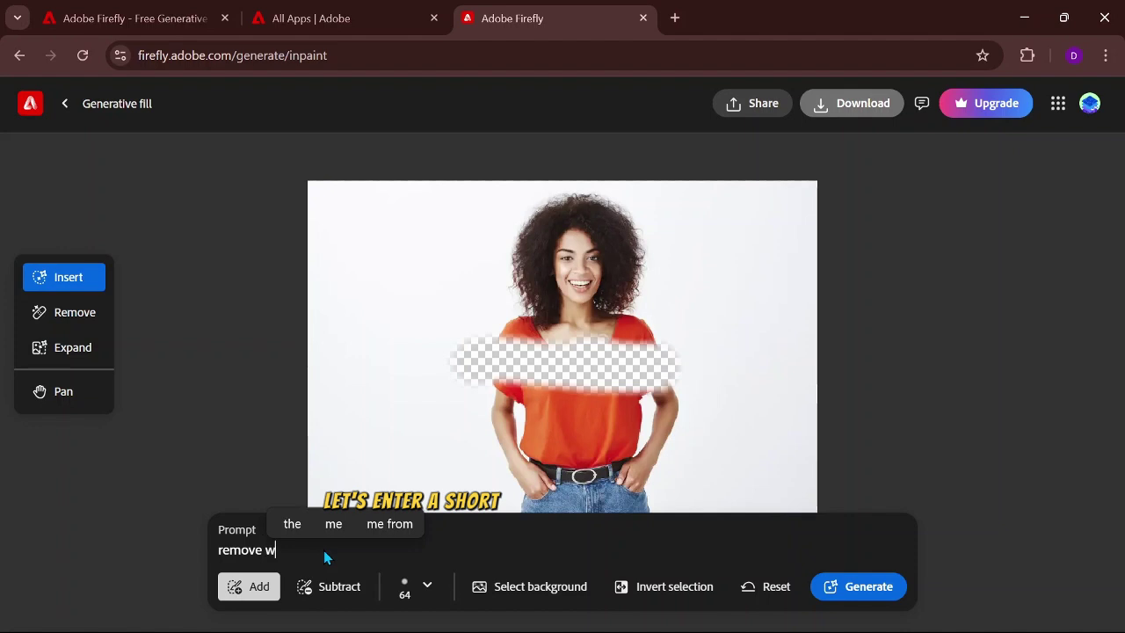
{"action": "type", "text": "aterma"}
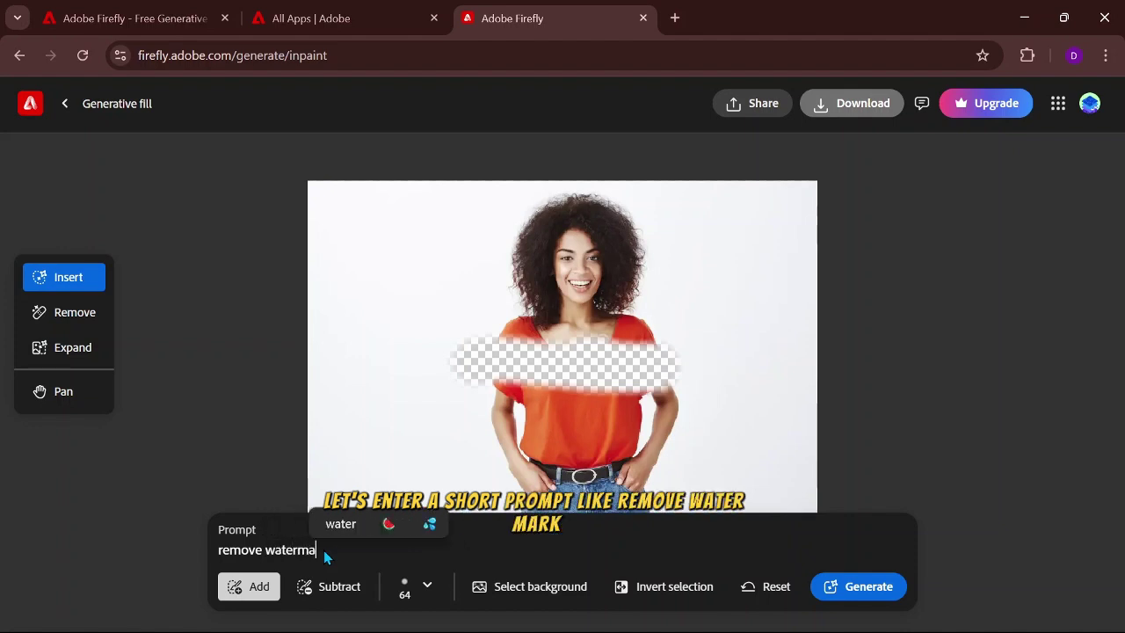
{"action": "type", "text": "rk"}
{"action": "key", "text": "Return"}
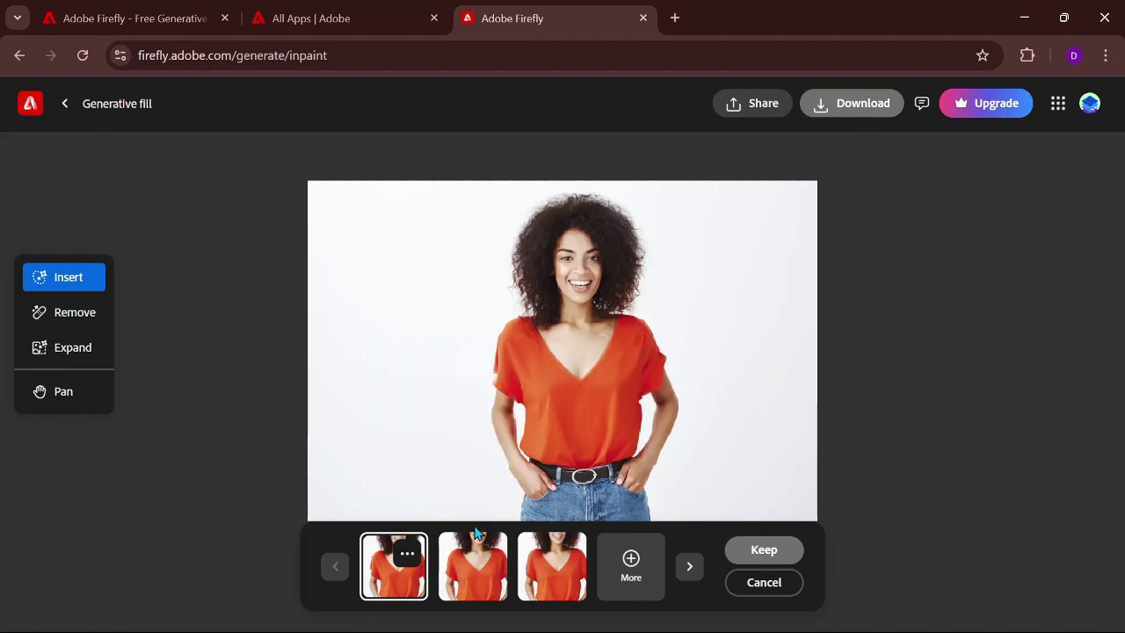
{"action": "left_click", "coordinate": [736, 549]}
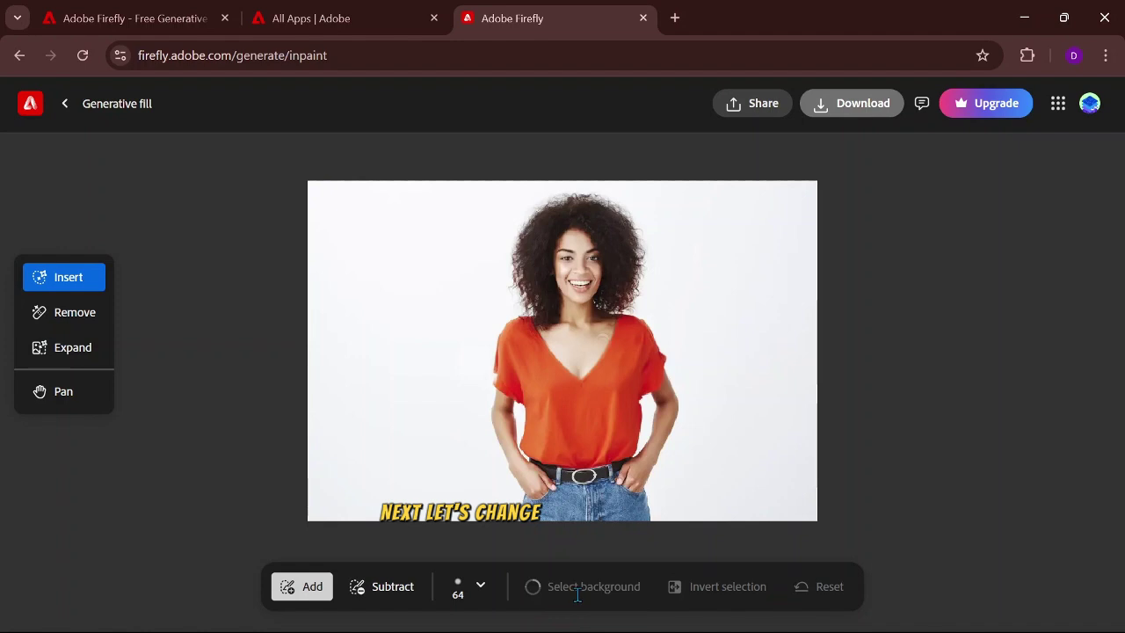
Step: Select the background and generate replacements with the prompt 'stadium'
{"action": "left_click", "coordinate": [578, 595]}
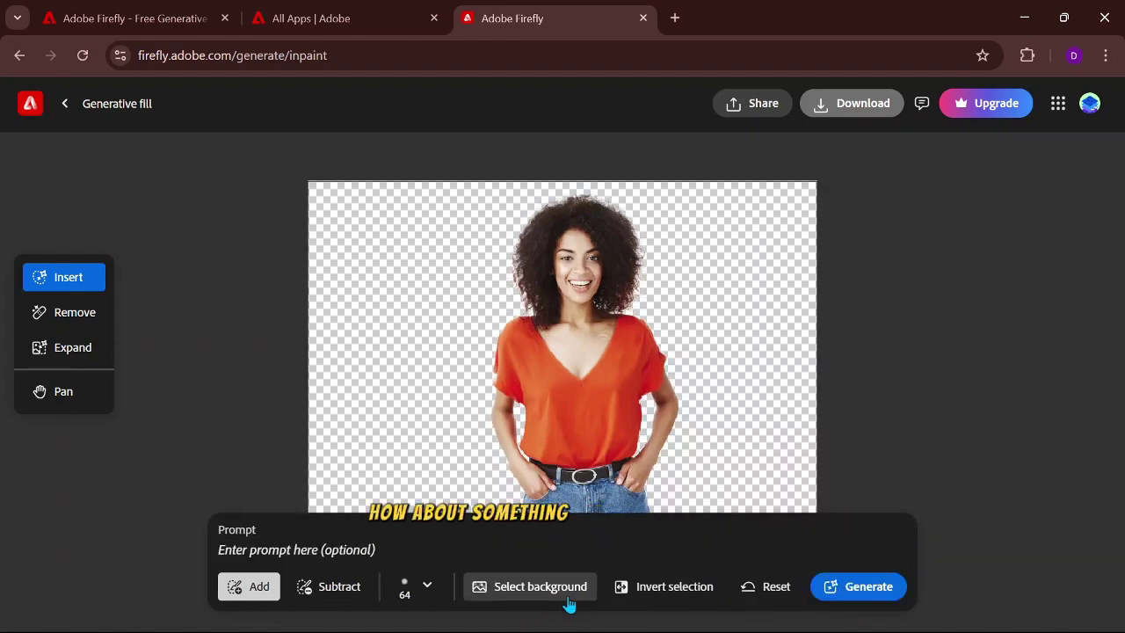
{"action": "left_click", "coordinate": [339, 552]}
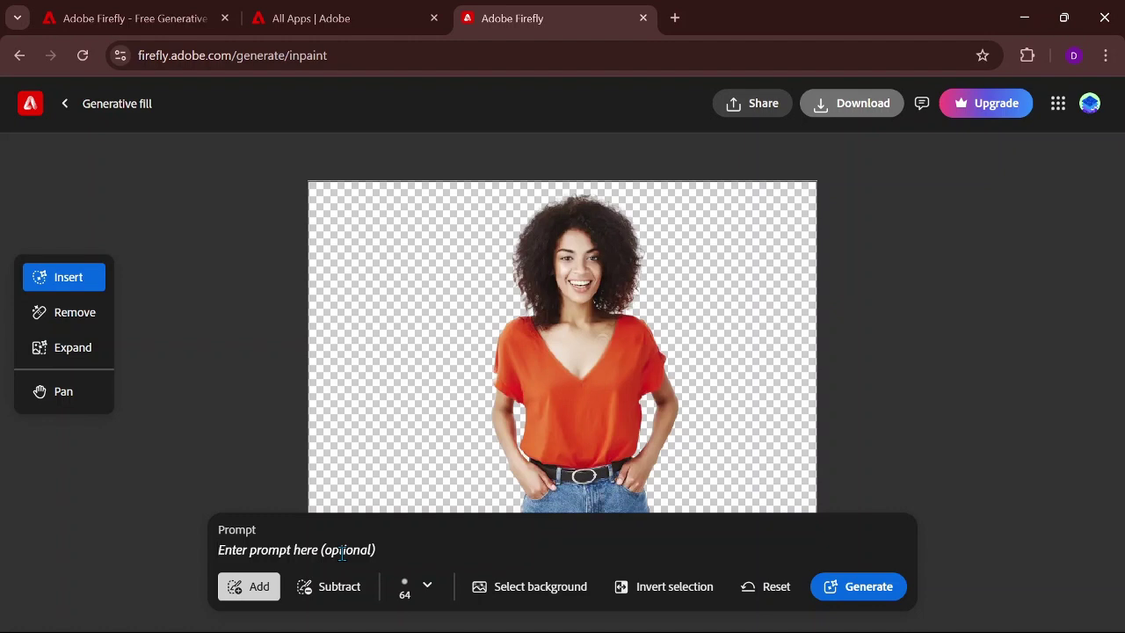
{"action": "type", "text": "sta"}
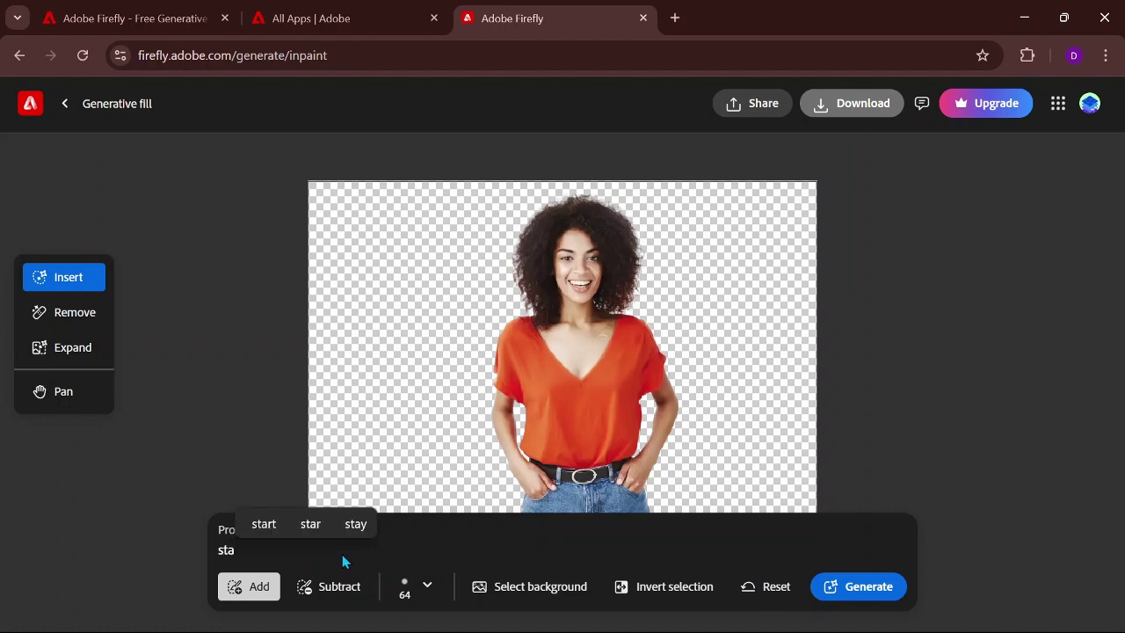
{"action": "type", "text": "dium"}
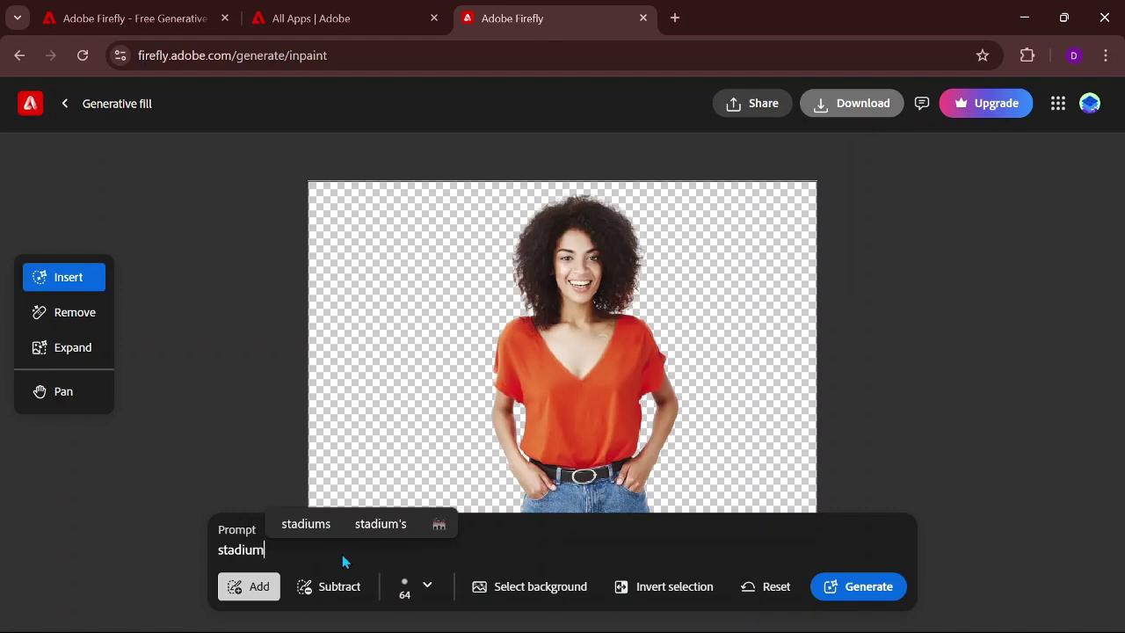
{"action": "key", "text": "Return"}
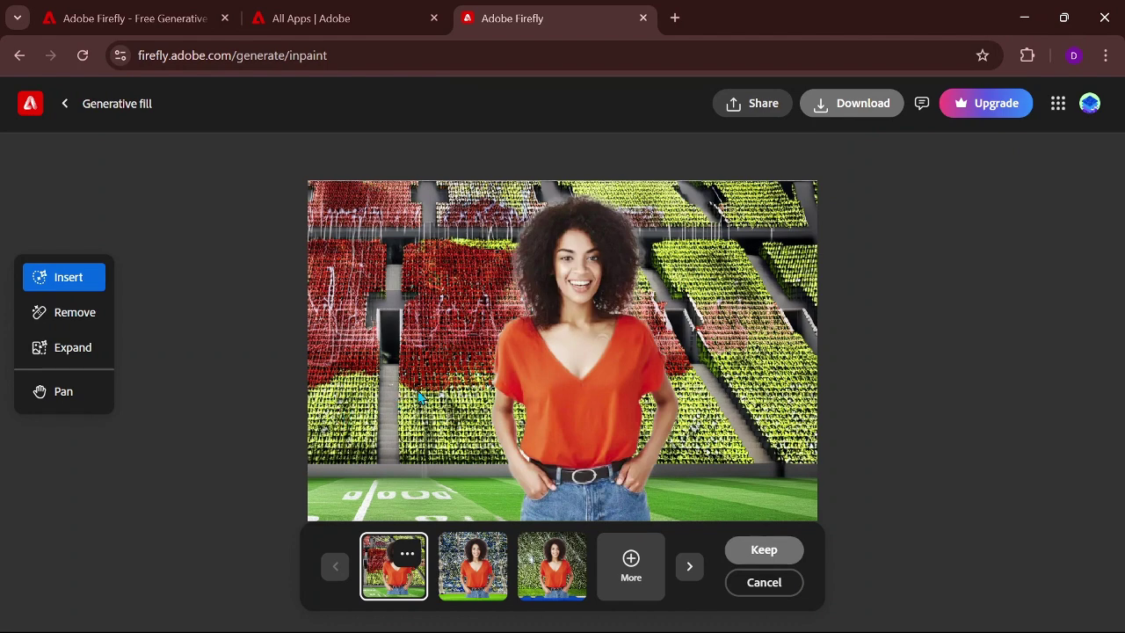
Step: Compare the variations and keep the blue-yellow stadium background
{"action": "left_click", "coordinate": [488, 567]}
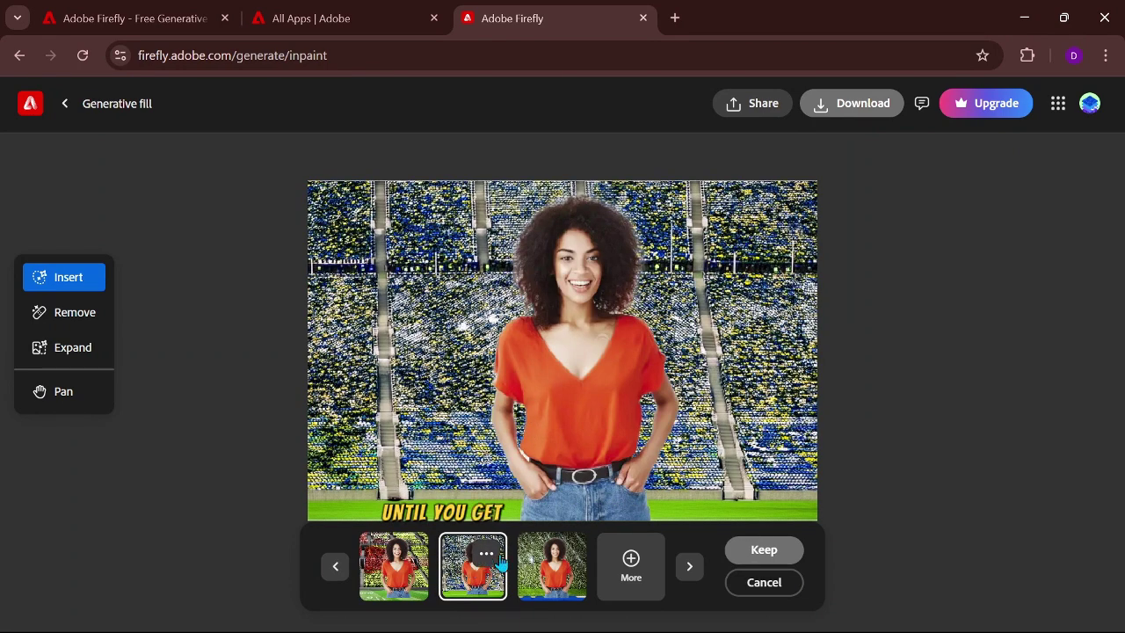
{"action": "left_click", "coordinate": [545, 559]}
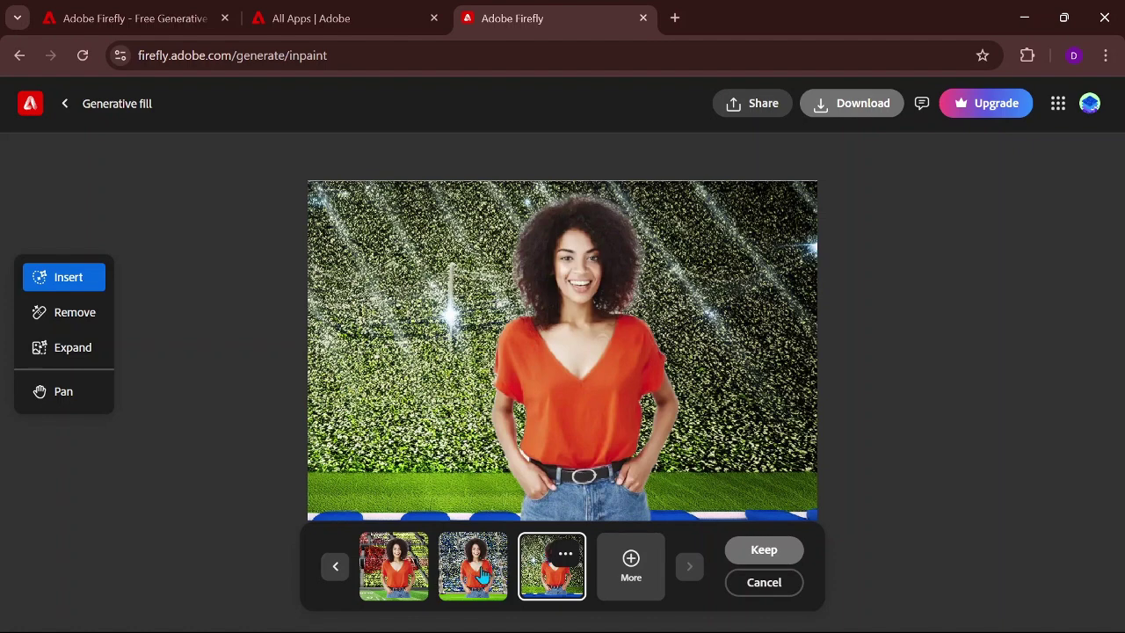
{"action": "left_click", "coordinate": [483, 576]}
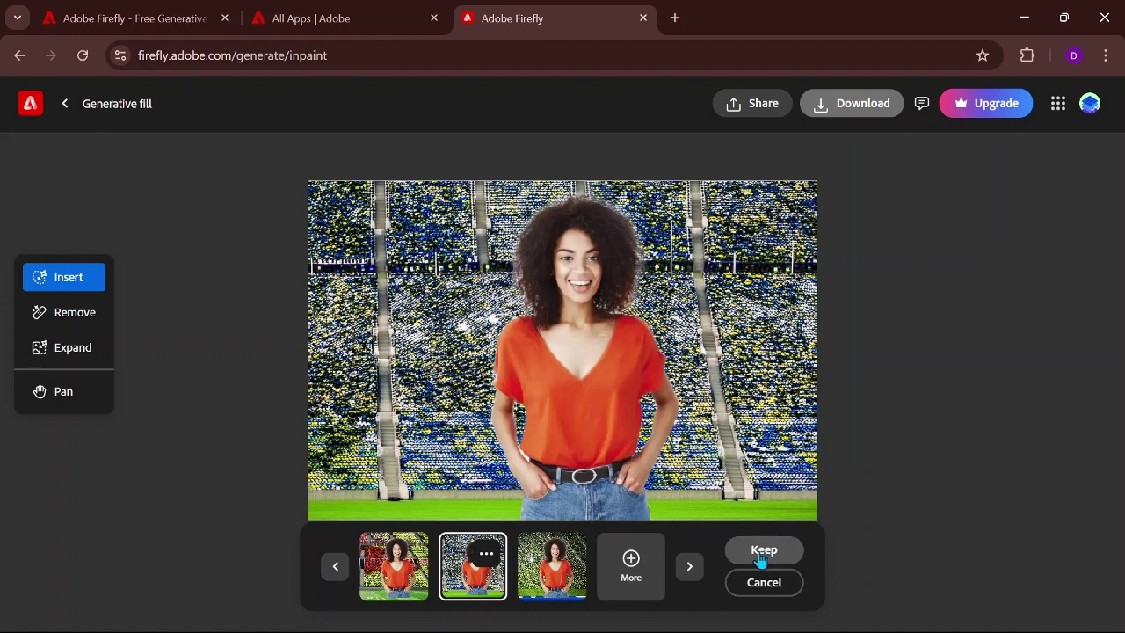
{"action": "left_click", "coordinate": [761, 551]}
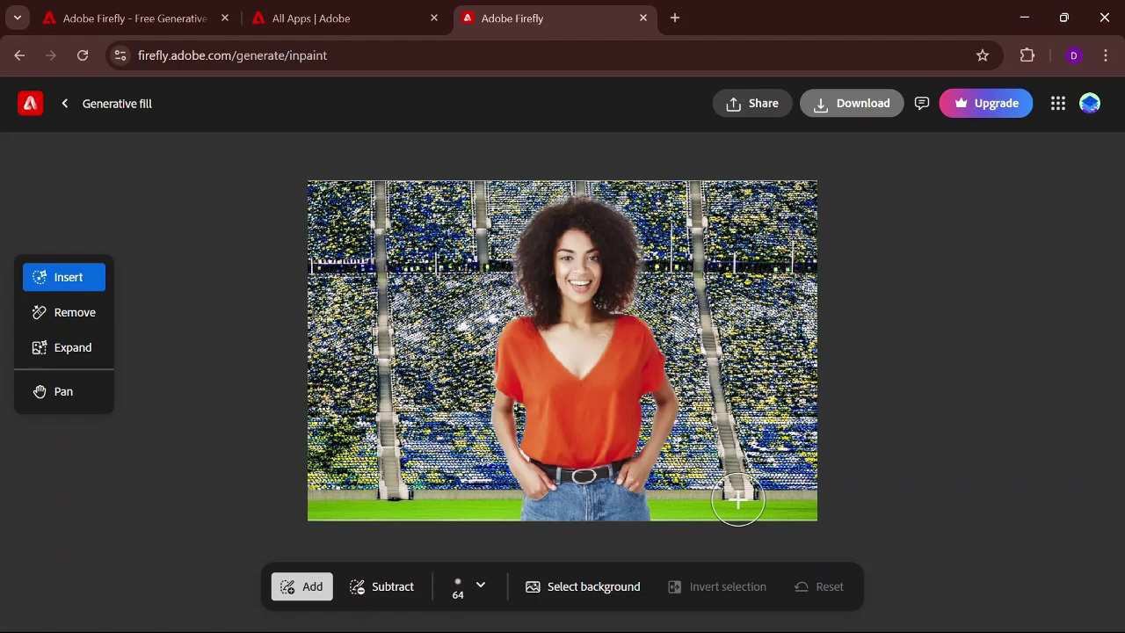
Step: Mark the bottom-right grass and generate fills with the prompt 'football'
{"action": "mouse_move", "coordinate": [735, 500]}
{"action": "left_mouse_down"}
{"action": "mouse_move", "coordinate": [820, 495]}
{"action": "mouse_move", "coordinate": [800, 495]}
{"action": "left_mouse_up"}
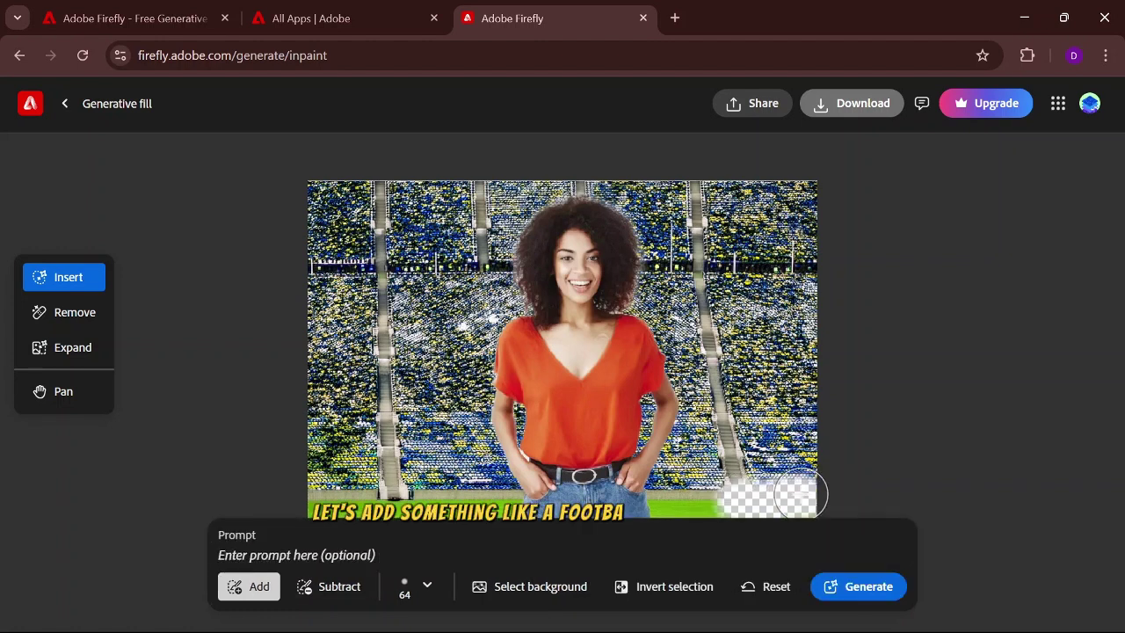
{"action": "left_click", "coordinate": [361, 549]}
{"action": "type", "text": "foo"}
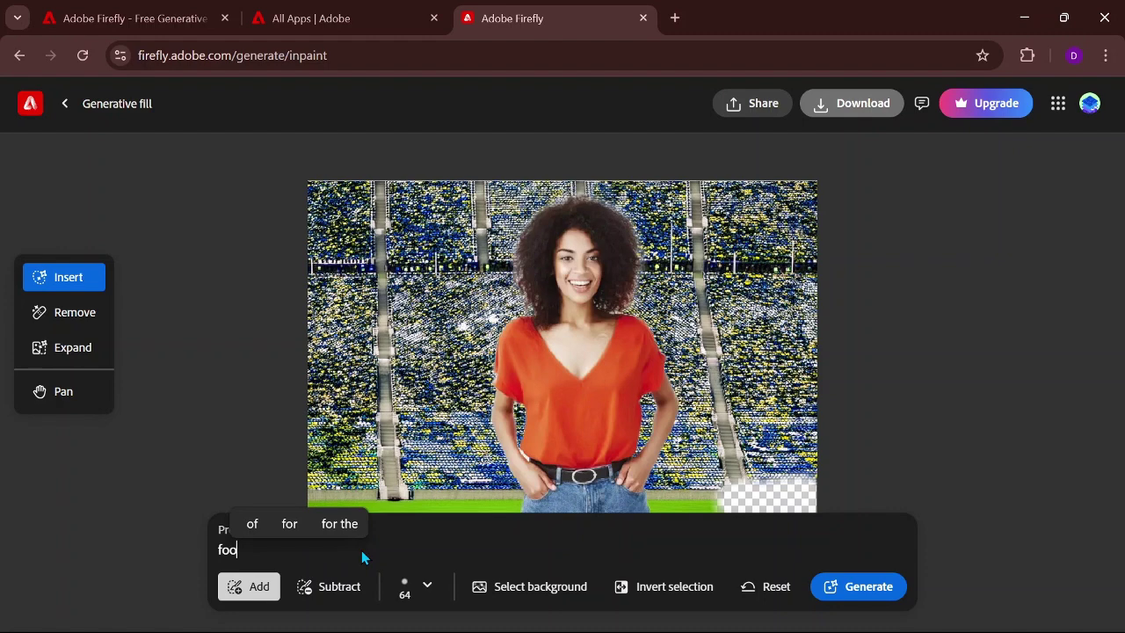
{"action": "type", "text": "tbal"}
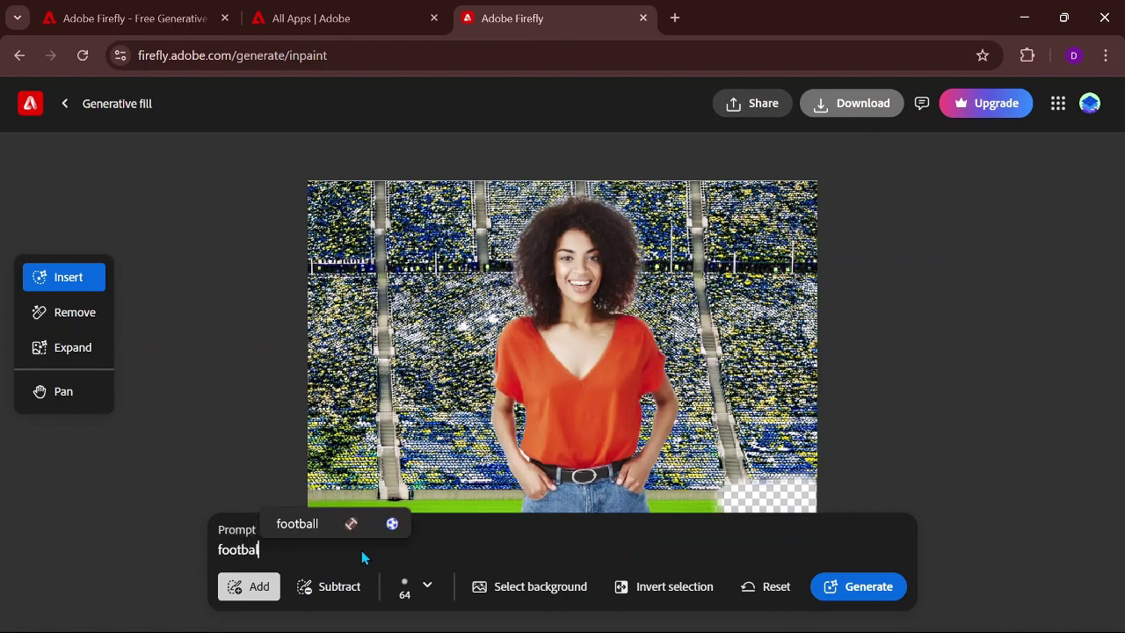
{"action": "type", "text": "l"}
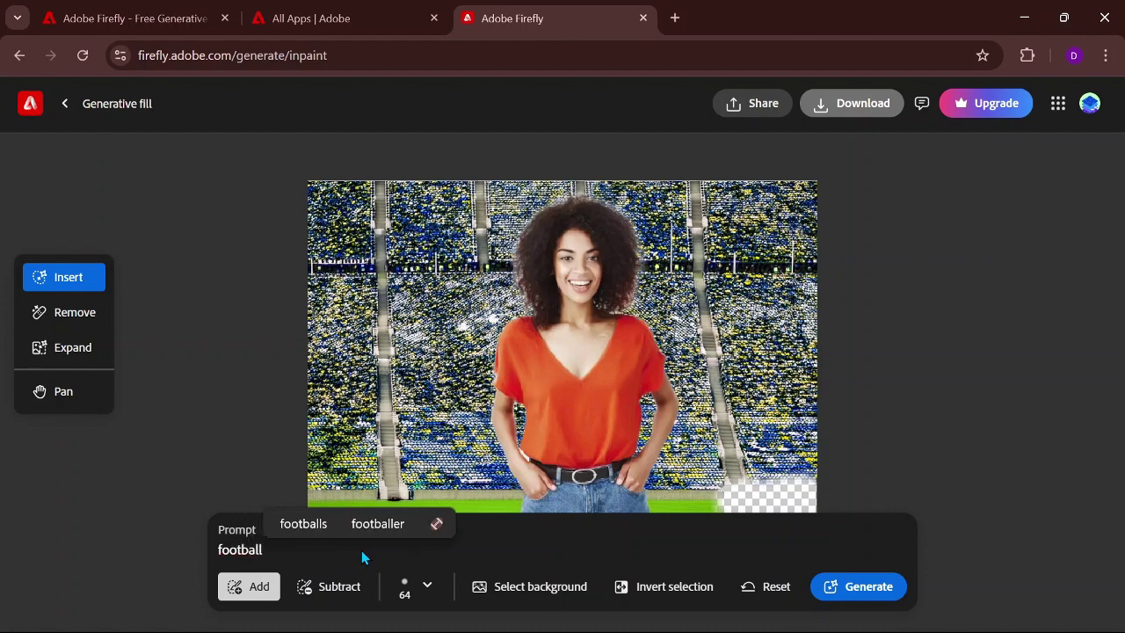
{"action": "key", "text": "Return"}
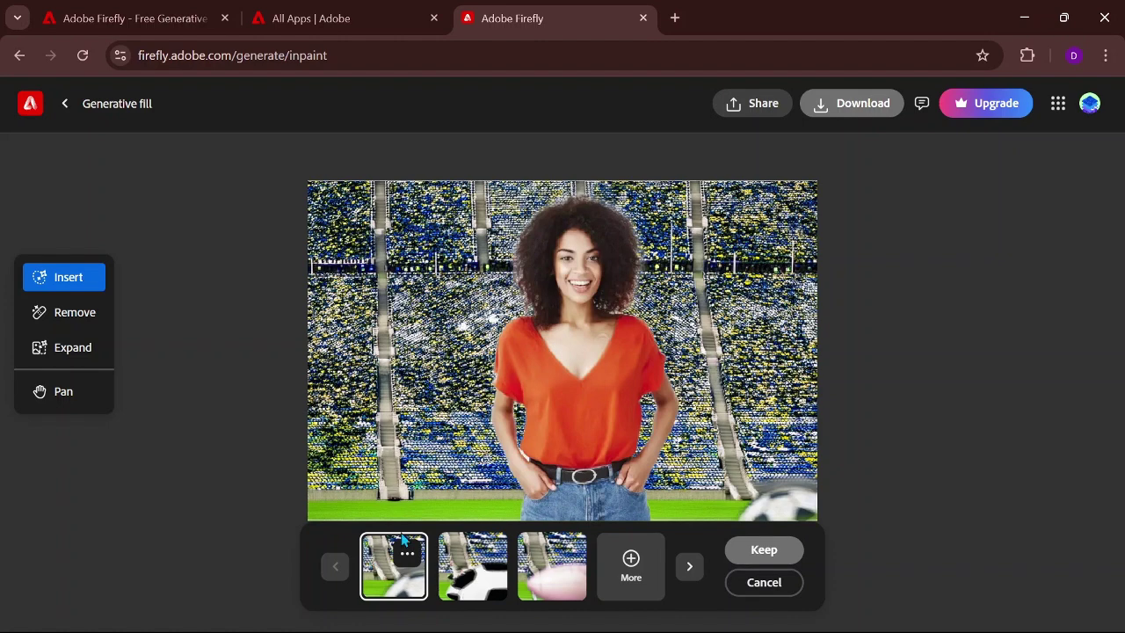
Step: Keep the partial soccer-ball variation and download the finished image
{"action": "left_click", "coordinate": [467, 568]}
{"action": "left_click", "coordinate": [545, 573]}
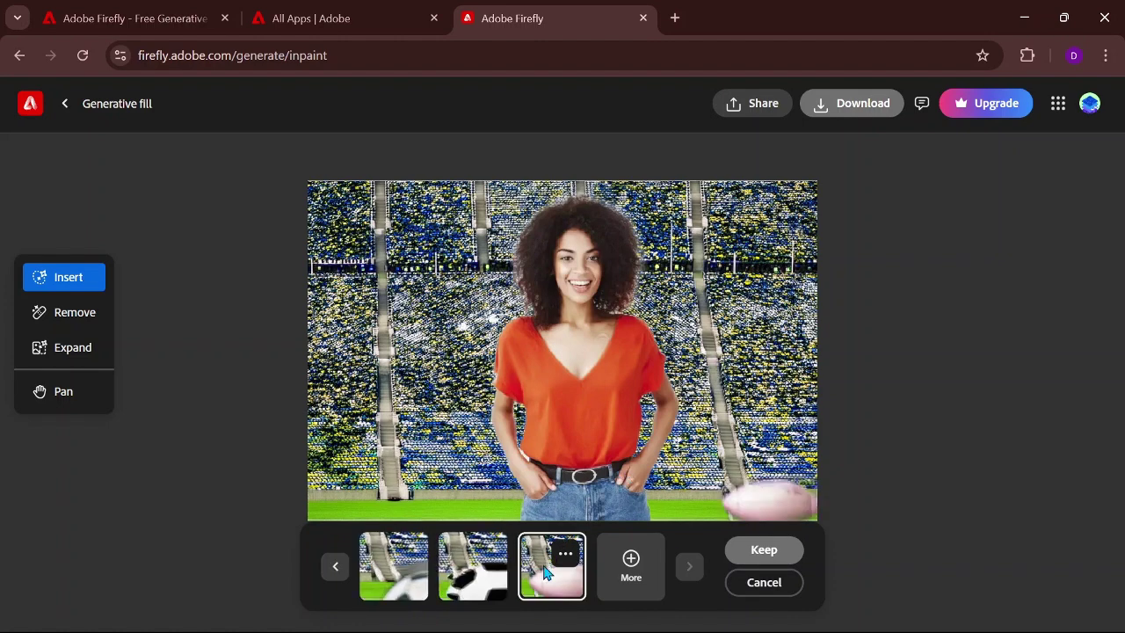
{"action": "left_click", "coordinate": [481, 587]}
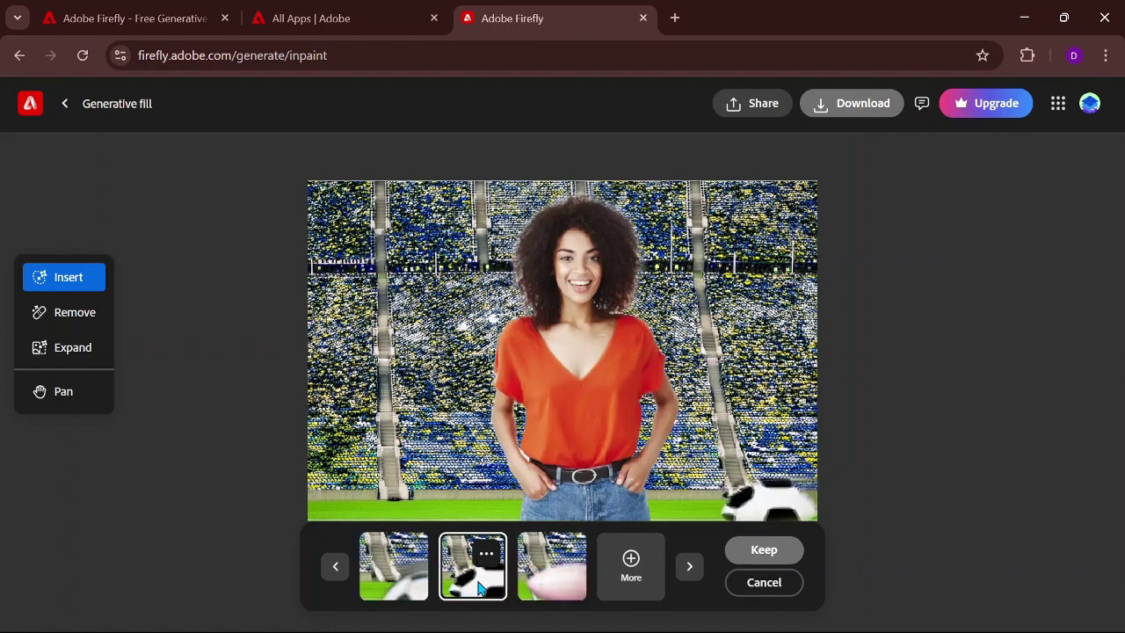
{"action": "left_click", "coordinate": [386, 594]}
{"action": "left_click", "coordinate": [758, 547]}
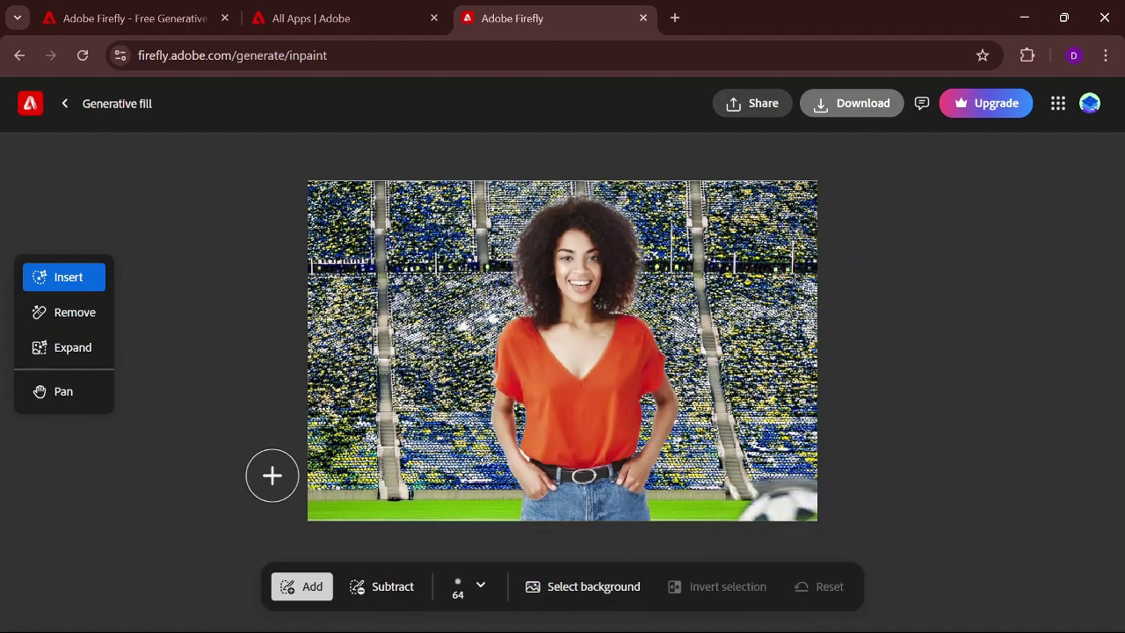
{"action": "left_click", "coordinate": [849, 124]}
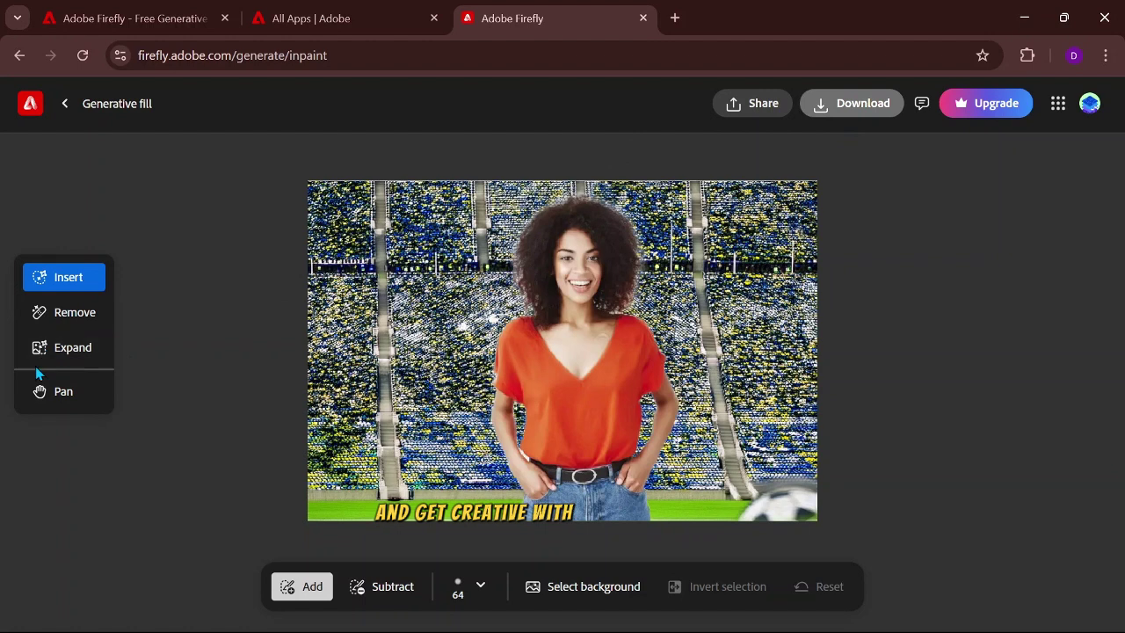